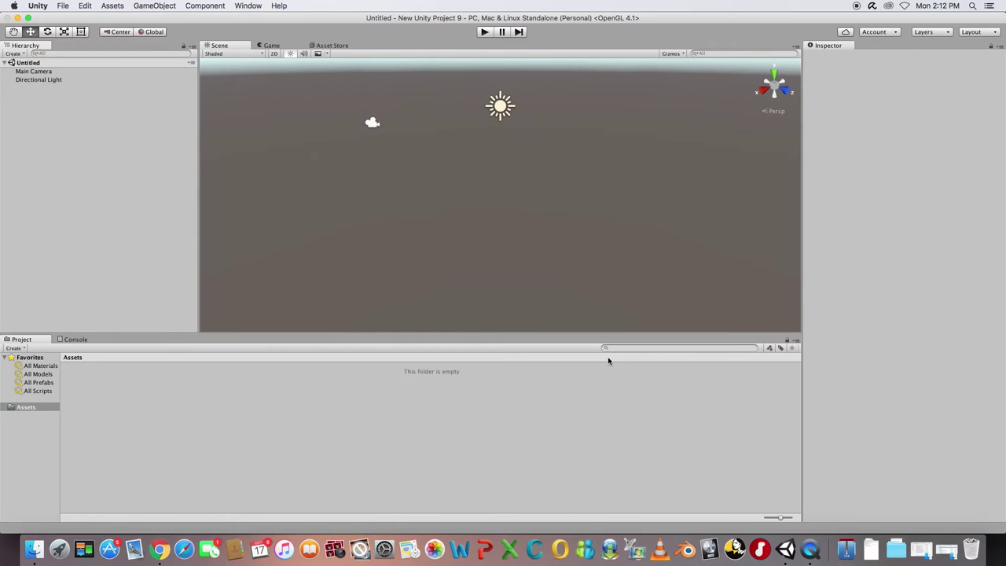
# Step: Switch the editor to the 2 by 3 layout and import the PlayMaker package into the project
pyautogui.click(247, 6)
pyautogui.moveTo(288, 55)
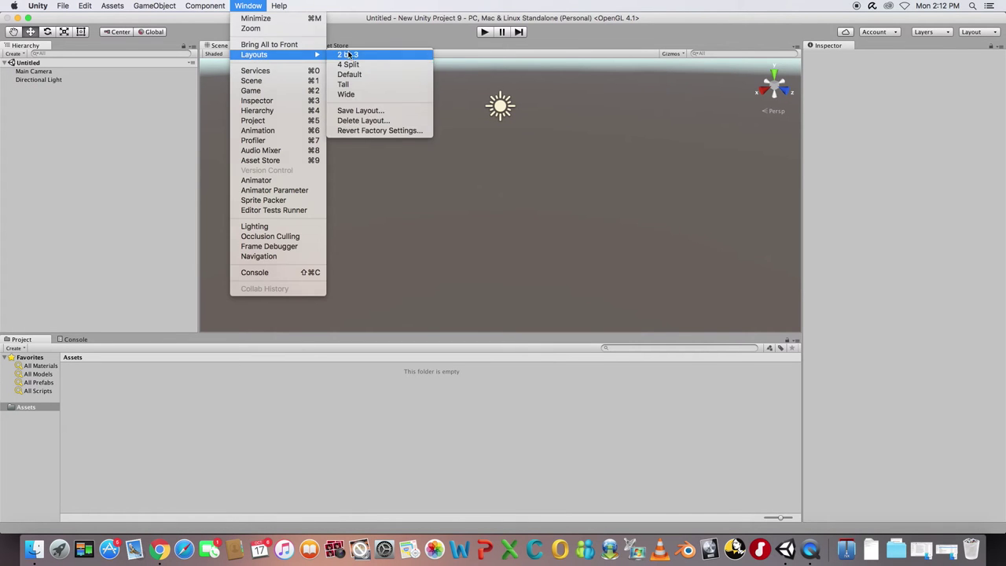
pyautogui.click(346, 54)
pyautogui.click(112, 5)
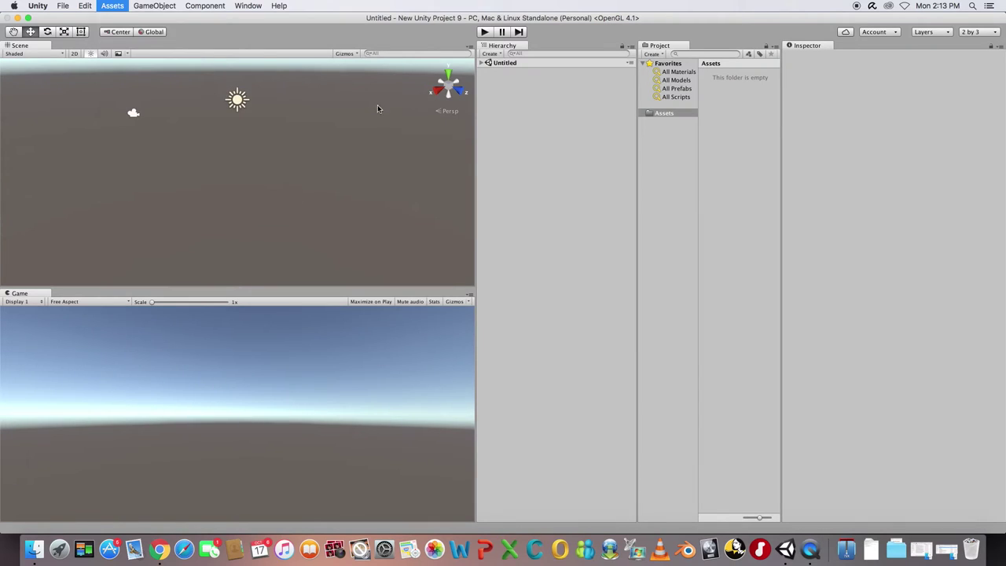
pyautogui.click(7, 16)
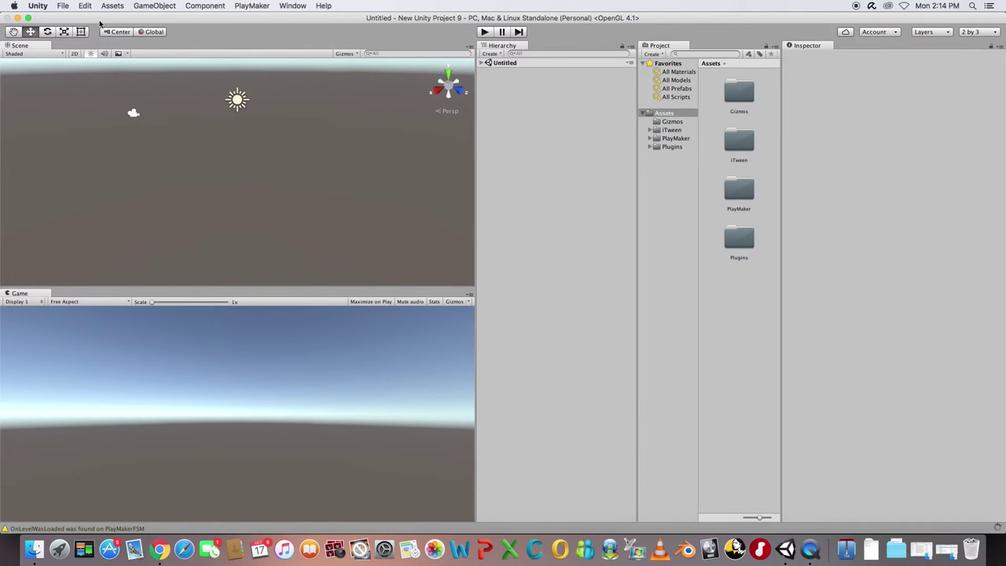
# Step: Open the PlayMaker editor docked beneath the Game view and close its welcome window
pyautogui.click(251, 6)
pyautogui.click(267, 17)
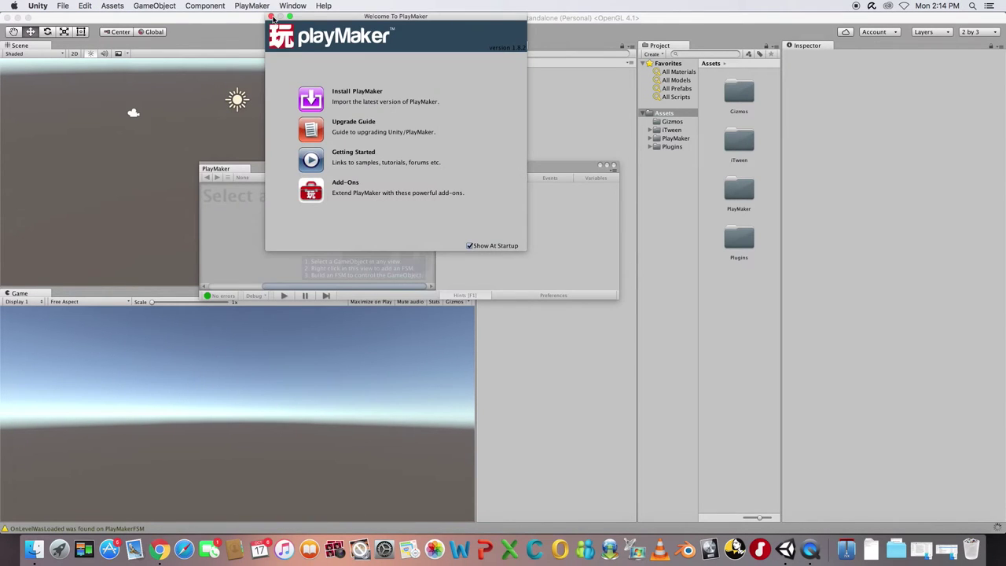
pyautogui.moveTo(209, 168); pyautogui.dragTo(123, 474)
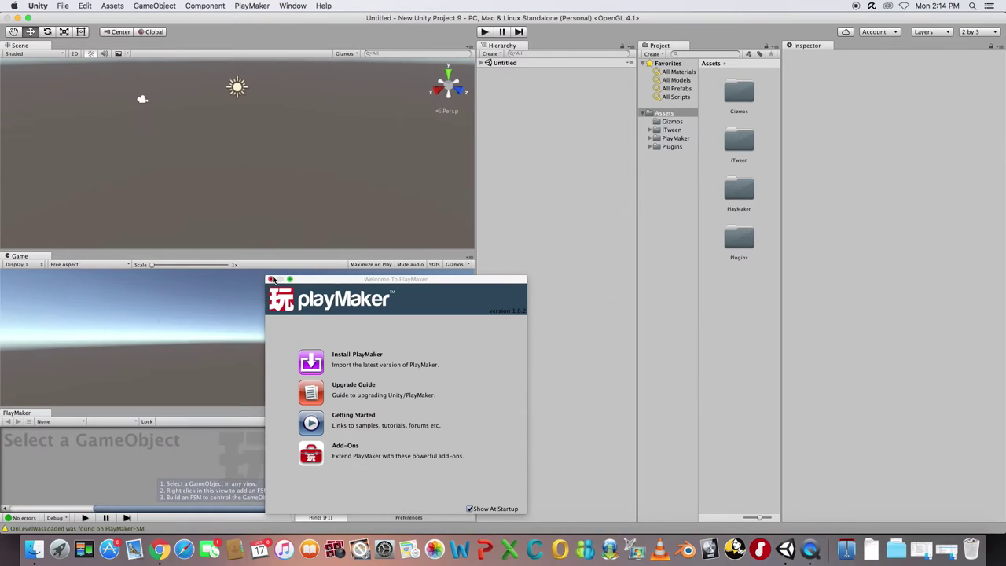
pyautogui.click(272, 279)
# Step: Open PlayMaker's Actions browser
pyautogui.click(251, 5)
pyautogui.moveTo(271, 29)
pyautogui.click(342, 55)
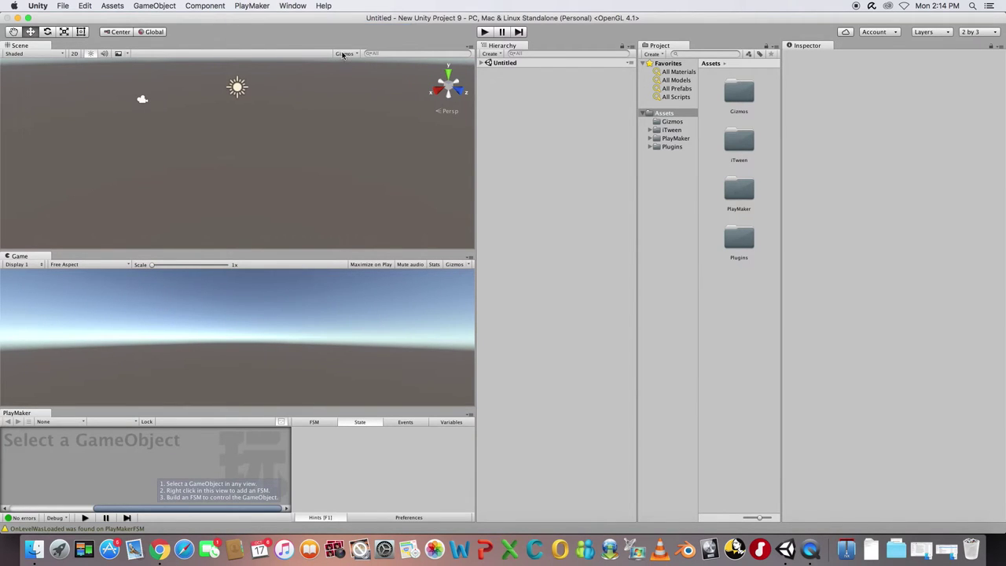
# Step: Add a 3D cube to the scene and scale it into a wide, thin floor slab
pyautogui.click(154, 5)
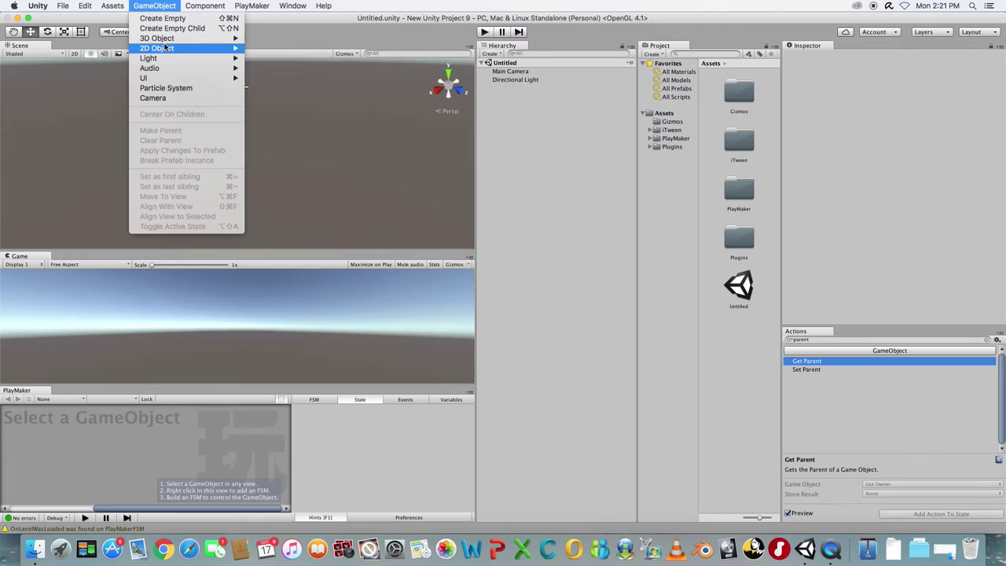
pyautogui.moveTo(189, 36)
pyautogui.click(267, 36)
pyautogui.press('r')
pyautogui.moveTo(238, 116); pyautogui.dragTo(239, 148)
pyautogui.moveTo(238, 153); pyautogui.dragTo(325, 157)
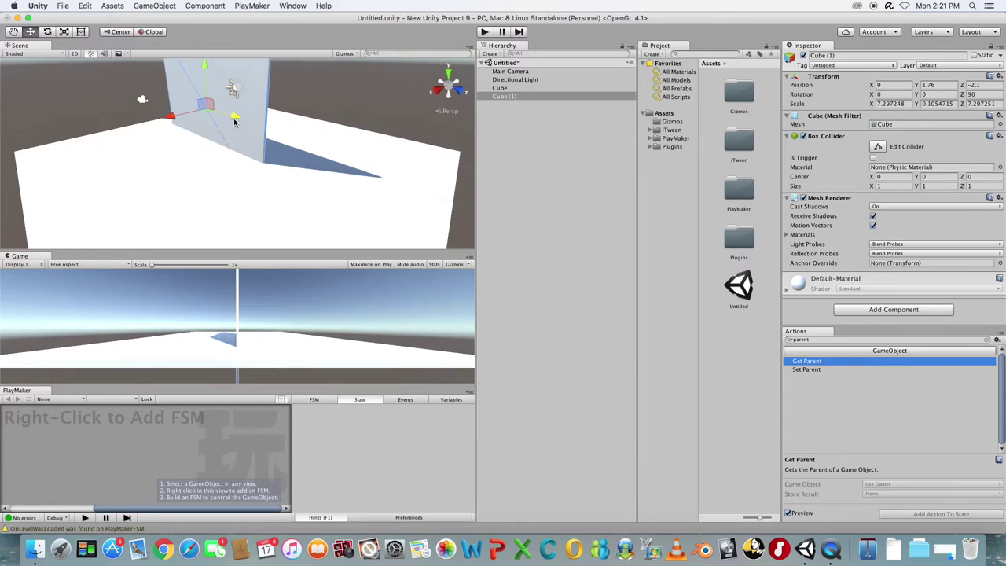
# Step: Set the upright slab's Y rotation to 90 and resize it into a wall about 2.88 high and 3.97 wide on one side of the floor
pyautogui.write('90')
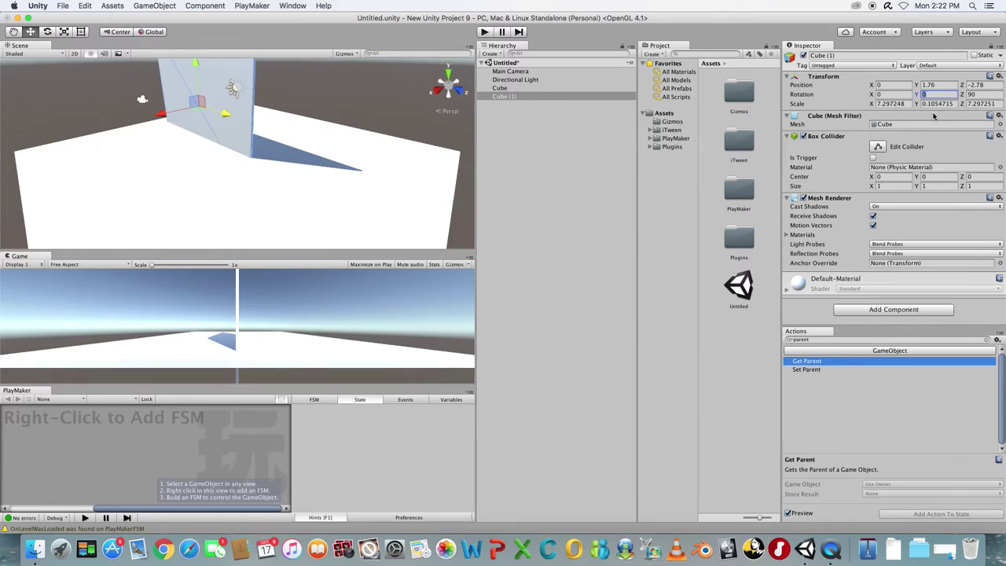
pyautogui.moveTo(177, 110); pyautogui.dragTo(107, 128)
pyautogui.press('r')
pyautogui.moveTo(117, 79); pyautogui.dragTo(44, 144)
pyautogui.press('w')
pyautogui.moveTo(72, 86); pyautogui.dragTo(73, 97)
# Step: Duplicate the wall to about X -4.42 and widen both walls, the copy to about 6.74, leaving a doorway gap between them
pyautogui.moveTo(50, 144); pyautogui.dragTo(333, 64)
pyautogui.press('super+d')
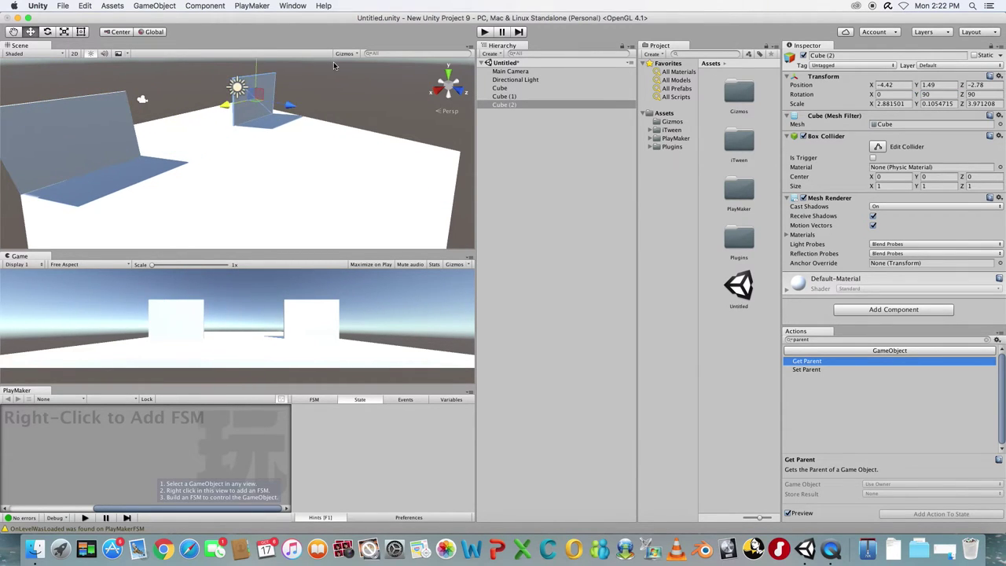
pyautogui.click(74, 146)
pyautogui.press('r')
pyautogui.moveTo(26, 150); pyautogui.dragTo(61, 141)
pyautogui.press('w')
pyautogui.click(252, 101)
pyautogui.press('r')
pyautogui.moveTo(212, 110); pyautogui.dragTo(177, 120)
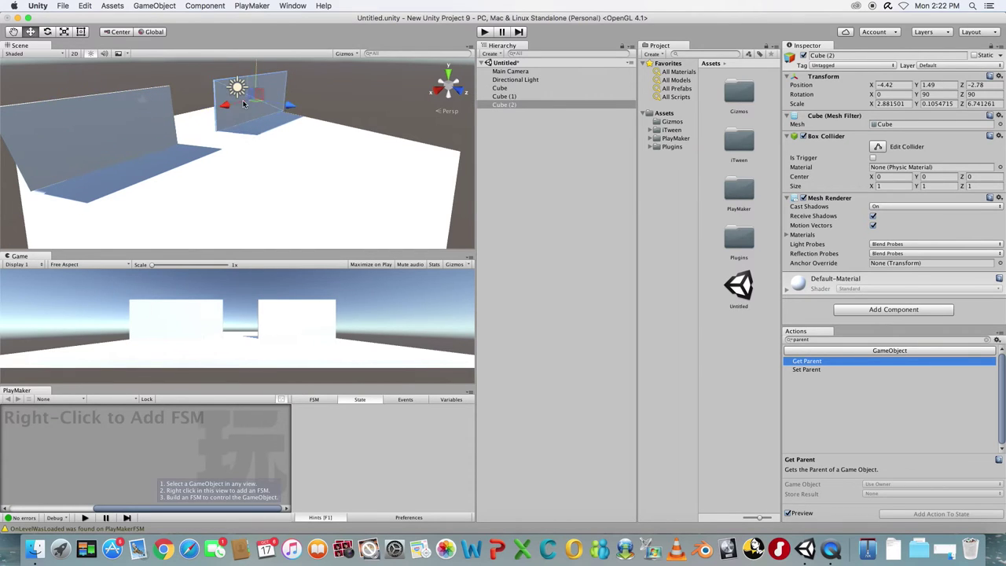
pyautogui.click(94, 140)
pyautogui.moveTo(94, 139); pyautogui.dragTo(86, 141)
# Step: Duplicate a wall, move the copy into the doorway gap and shrink it into a narrow door panel
pyautogui.keyDown('alt'); pyautogui.moveTo(275, 139); pyautogui.dragTo(67, 122); pyautogui.keyUp('alt')
pyautogui.press('super+d')
pyautogui.moveTo(52, 117); pyautogui.dragTo(161, 115)
pyautogui.press('r')
pyautogui.press('w')
pyautogui.press('r')
pyautogui.press('w')
pyautogui.moveTo(189, 123); pyautogui.dragTo(188, 129)
# Step: Duplicate the door panel, place the copy beside the first and adjust the size to about 1.25 wide
pyautogui.press('super+d')
pyautogui.moveTo(171, 114); pyautogui.dragTo(202, 110)
pyautogui.keyDown('shift'); pyautogui.click(189, 105); pyautogui.keyUp('shift')
pyautogui.moveTo(213, 104); pyautogui.dragTo(269, 227, button='middle')
pyautogui.press('r')
pyautogui.moveTo(231, 230); pyautogui.dragTo(198, 234)
pyautogui.press('w')
# Step: Select both door panels in the doorway together
pyautogui.click(254, 228)
pyautogui.click(232, 218)
pyautogui.keyDown('shift'); pyautogui.click(267, 217); pyautogui.keyUp('shift')
pyautogui.scroll(-2, 272, 165)
pyautogui.moveTo(272, 166)
pyautogui.mouseDown(button='middle')
pyautogui.moveTo(256, 138)
pyautogui.moveTo(262, 176)
pyautogui.mouseUp(button='middle')
pyautogui.scroll(-2, 263, 176)
pyautogui.keyDown('alt'); pyautogui.moveTo(262, 176); pyautogui.dragTo(319, 128); pyautogui.keyUp('alt')
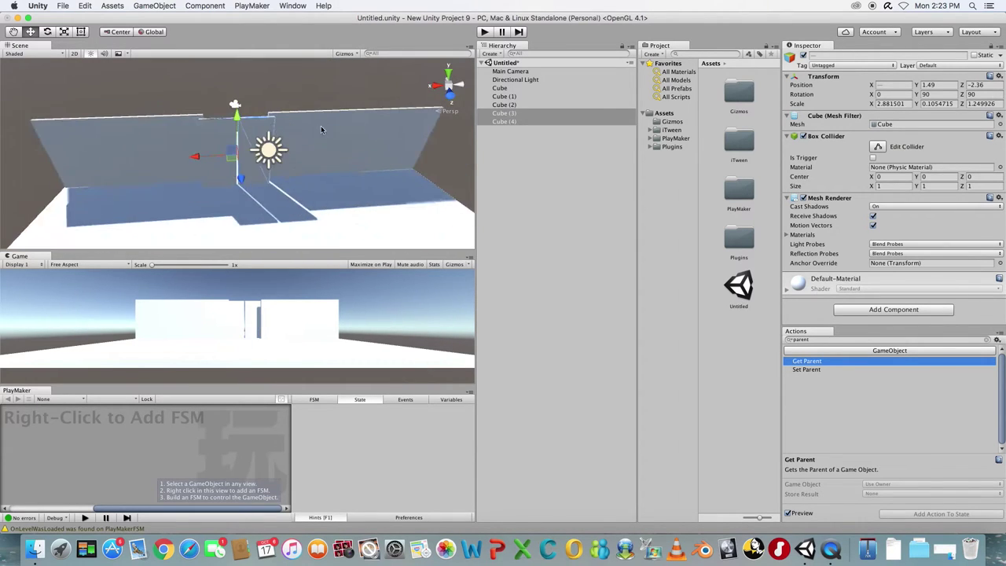
# Step: Create an empty game object and position it near the doorway's center, at about X 0.26, Y 1.2, Z 0.31
pyautogui.click(154, 6)
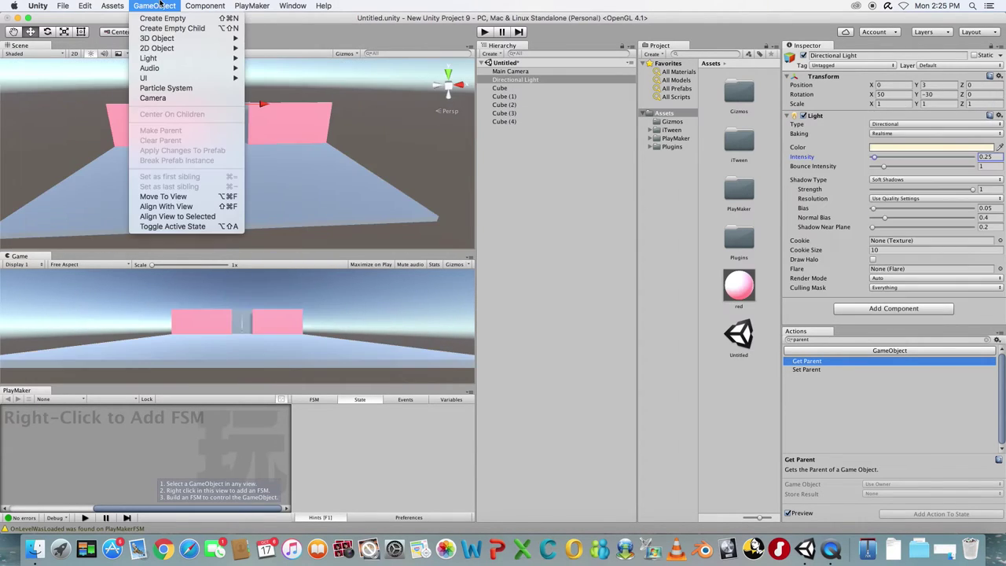
pyautogui.click(163, 18)
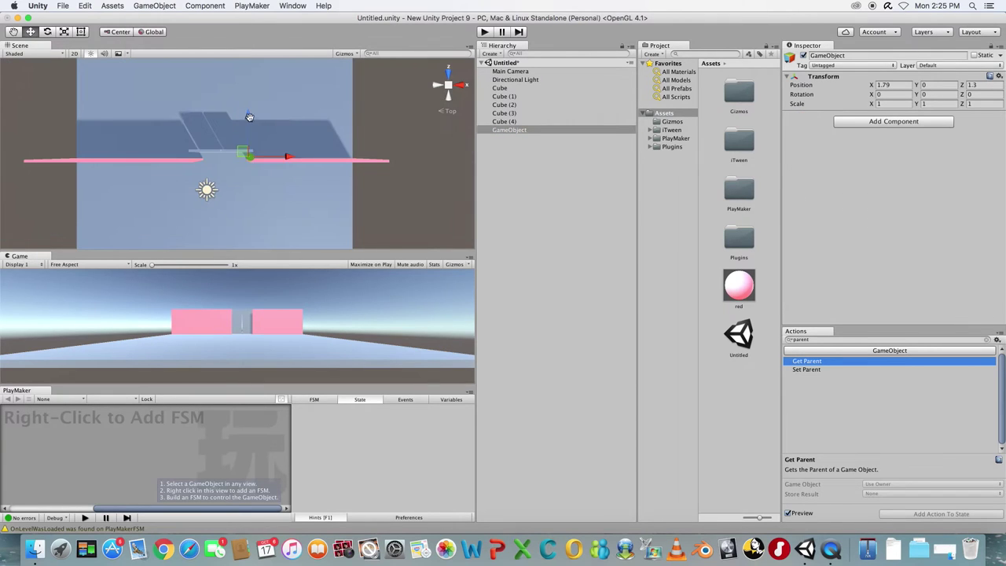
pyautogui.moveTo(237, 154); pyautogui.dragTo(217, 95)
pyautogui.click(463, 85)
pyautogui.click(462, 85)
pyautogui.keyDown('alt'); pyautogui.moveTo(365, 109); pyautogui.dragTo(228, 126); pyautogui.keyUp('alt')
# Step: Rename the door panels Cube (4) and Cube (3) as DoorL and DoorR
pyautogui.click(228, 126)
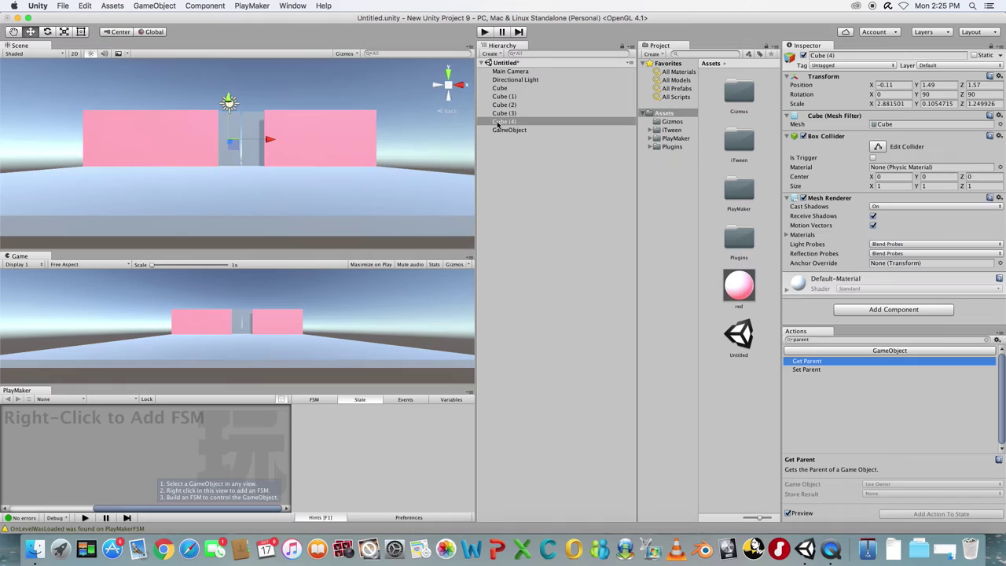
pyautogui.click(502, 123)
pyautogui.click(817, 55)
pyautogui.write('DoorL')
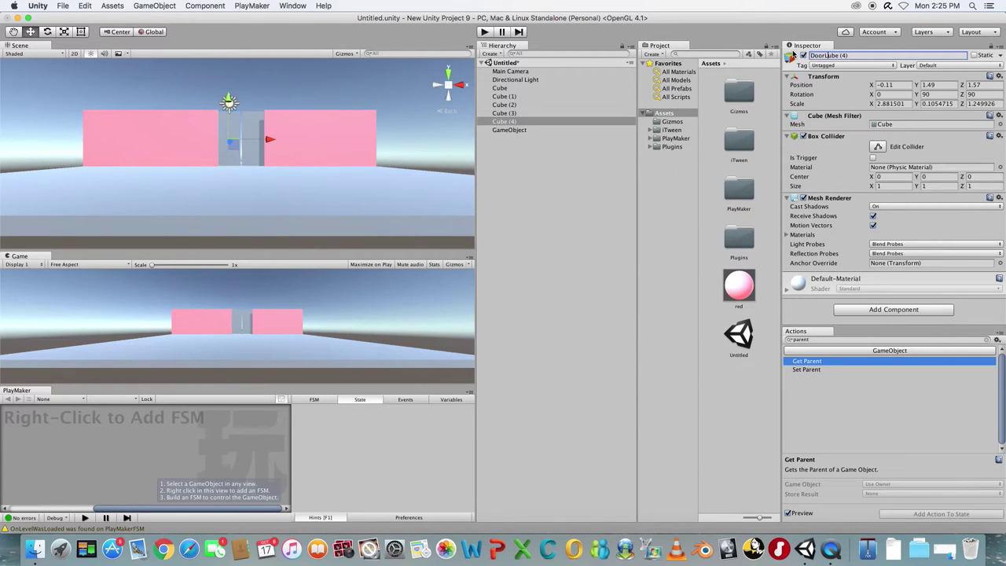
pyautogui.click(509, 113)
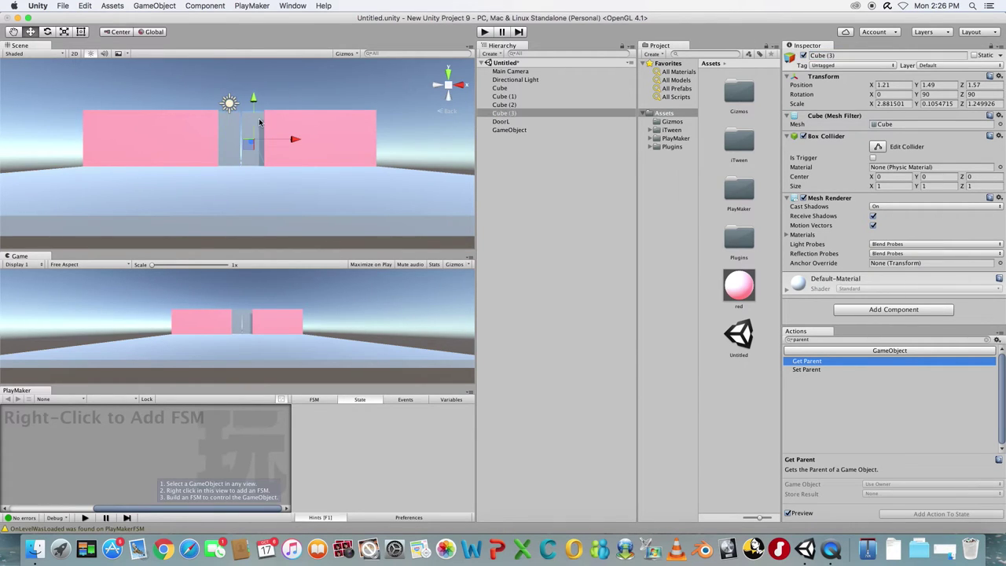
pyautogui.click(510, 116)
pyautogui.write('DoorR')
pyautogui.press('Return')
# Step: Place the empty game object above the two doors in the hierarchy and rename it DoorParent
pyautogui.keyDown('shift'); pyautogui.click(501, 123); pyautogui.keyUp('shift')
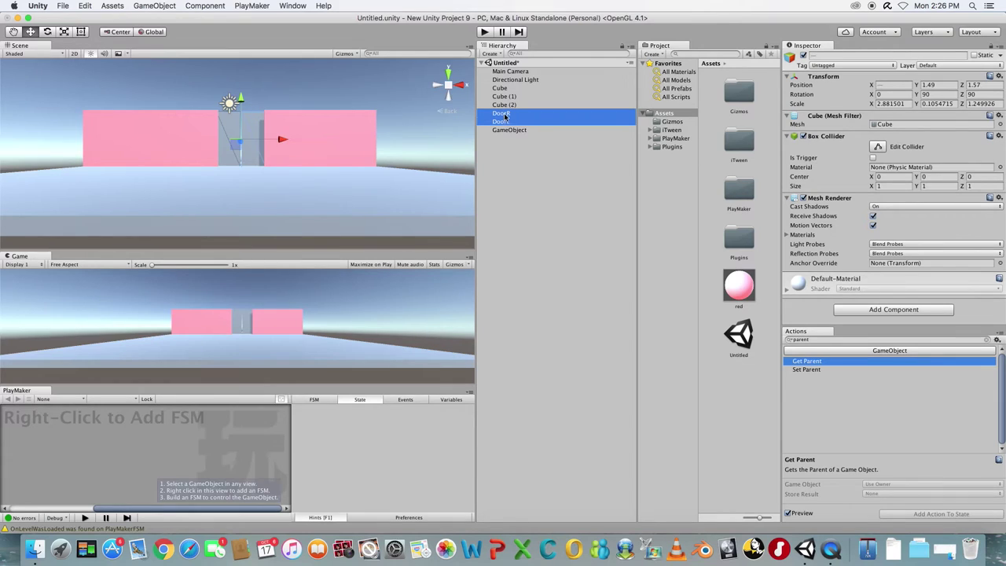
pyautogui.moveTo(505, 117); pyautogui.dragTo(508, 130)
pyautogui.click(510, 114)
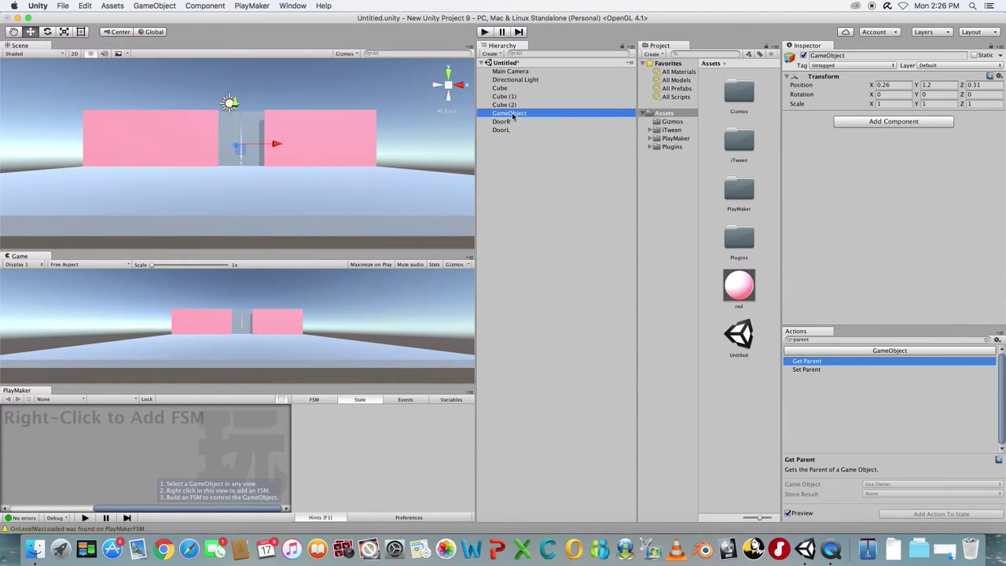
pyautogui.press('Return')
pyautogui.write('DoorParent')
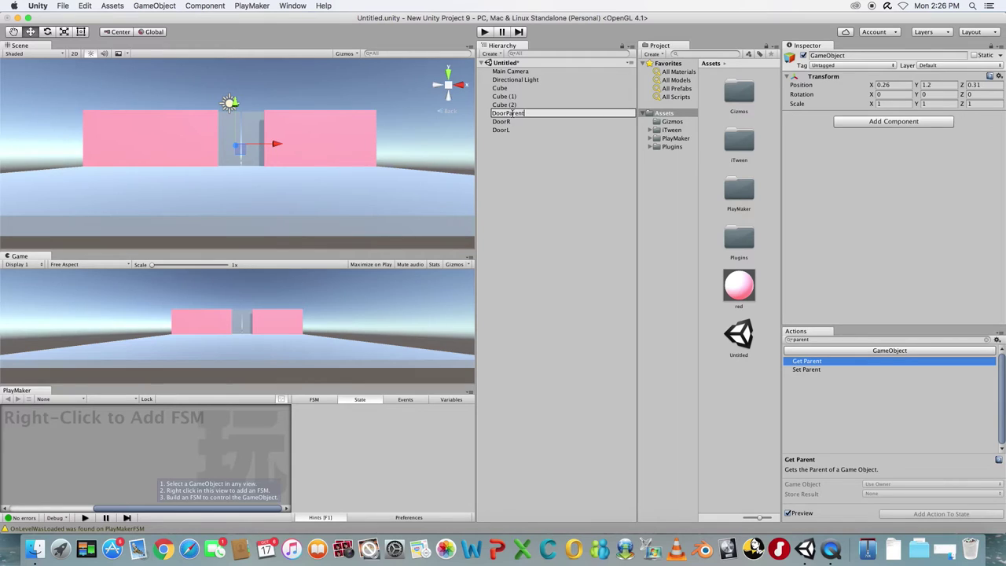
pyautogui.press('Return')
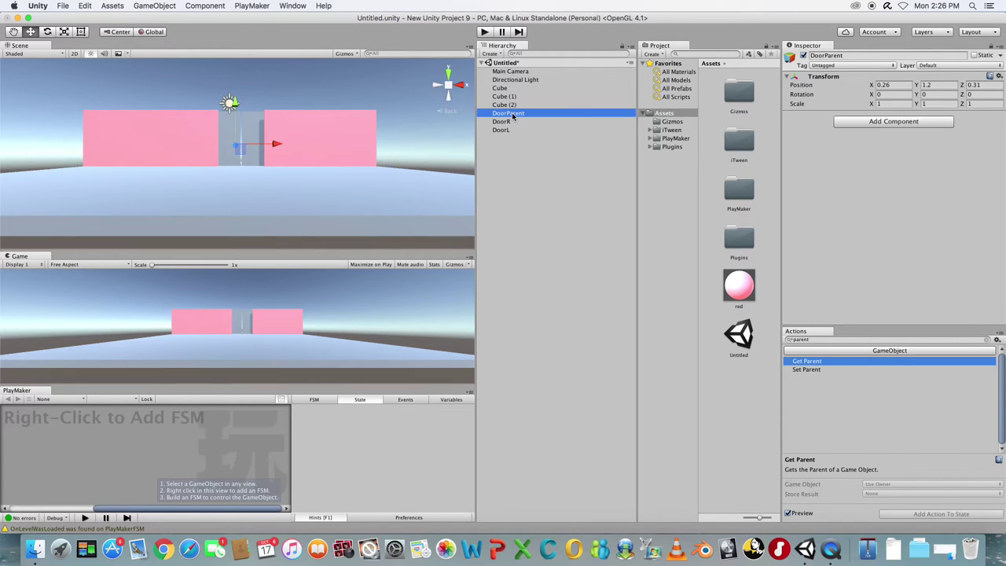
pyautogui.click(507, 143)
# Step: Make DoorR and DoorL children of DoorParent
pyautogui.click(498, 122)
pyautogui.keyDown('shift'); pyautogui.click(501, 130); pyautogui.keyUp('shift')
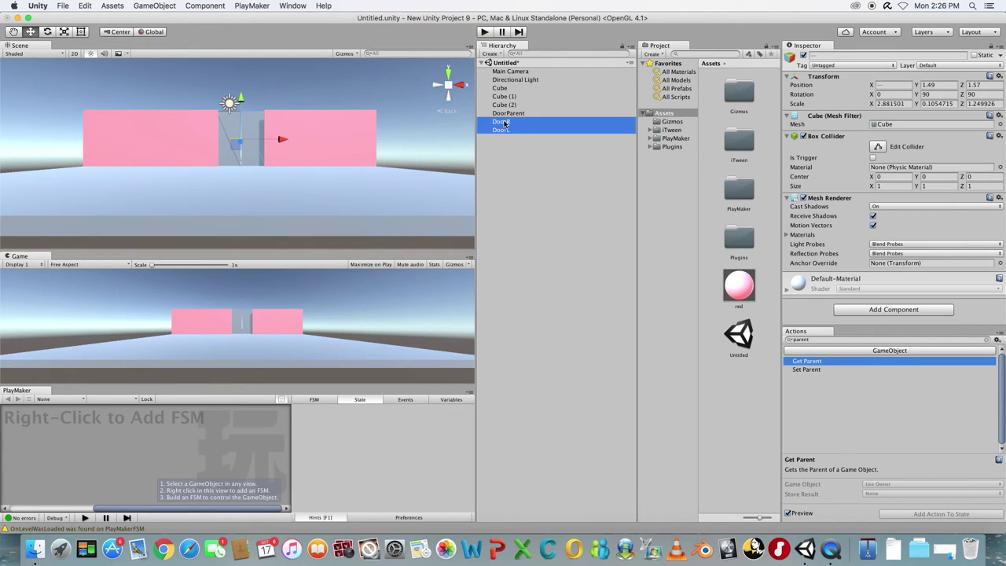
pyautogui.moveTo(501, 128); pyautogui.dragTo(508, 114)
# Step: Create an animator and an animation clip named DoorIdle for DoorParent, saved in Assets
pyautogui.click(507, 114)
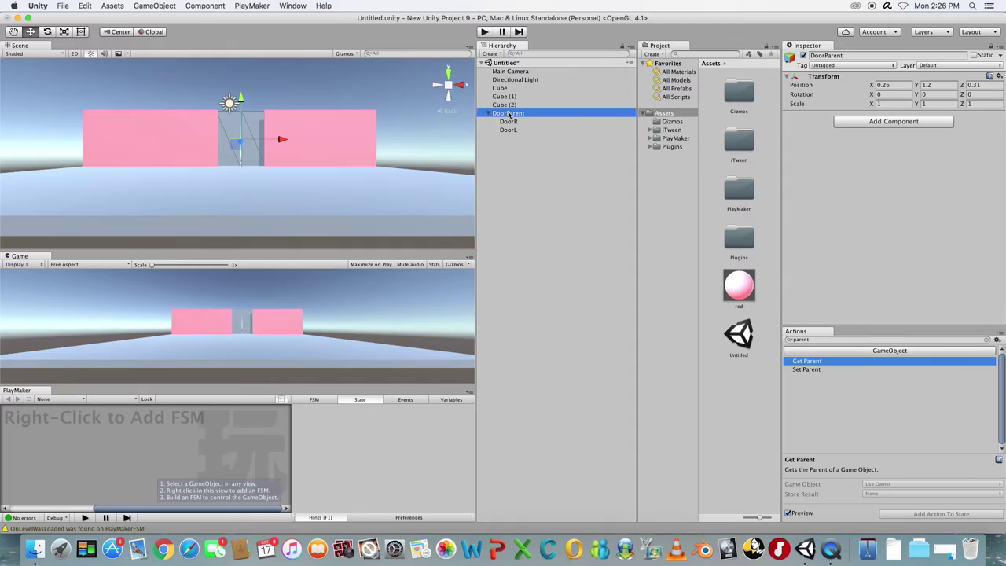
pyautogui.click(290, 5)
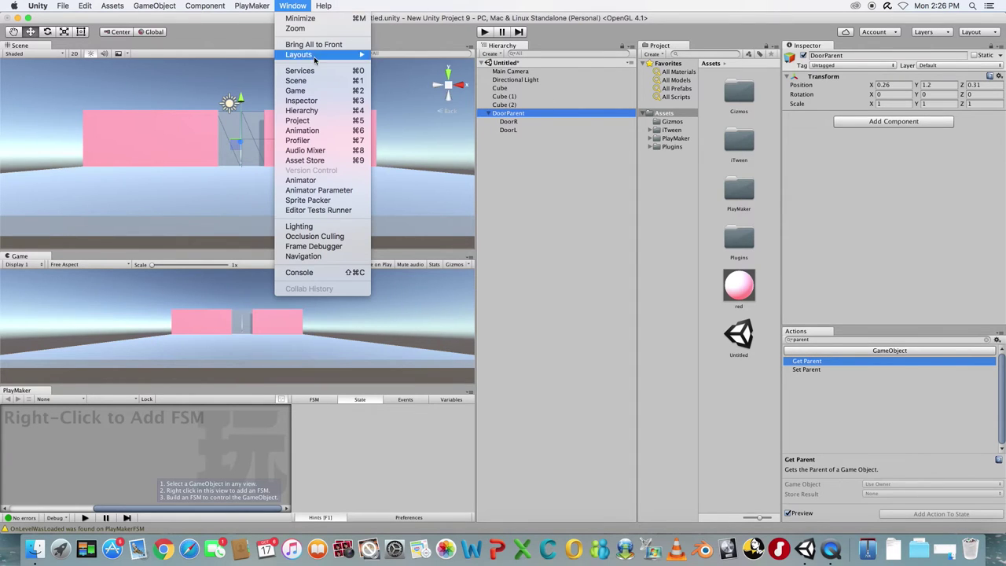
pyautogui.click(310, 130)
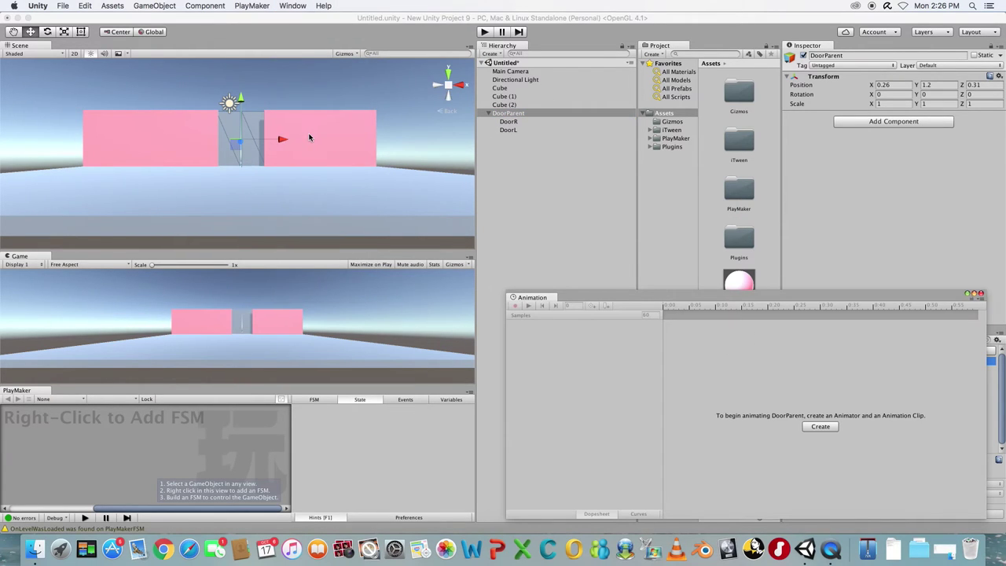
pyautogui.click(821, 427)
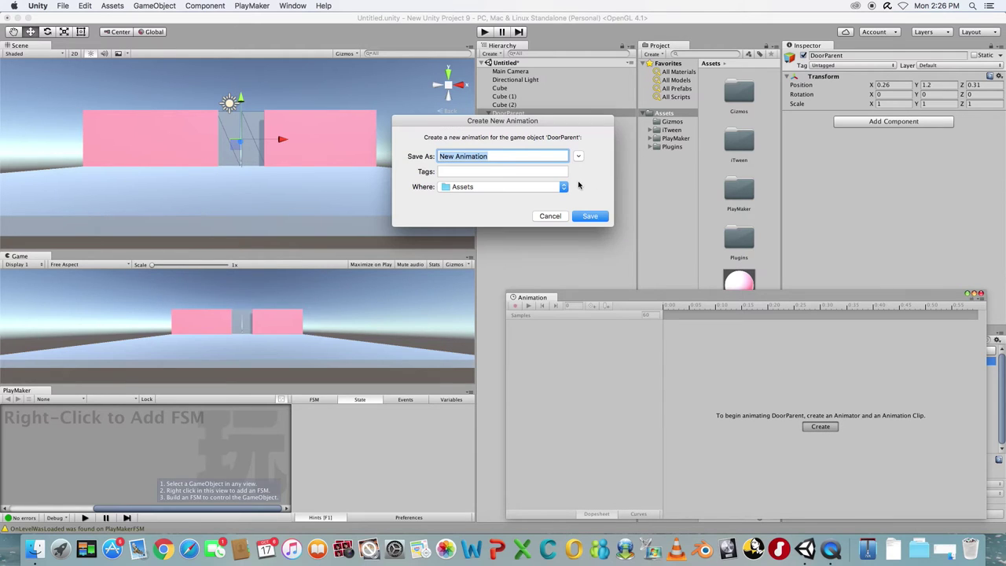
pyautogui.write('DoorIdle')
pyautogui.press('Return')
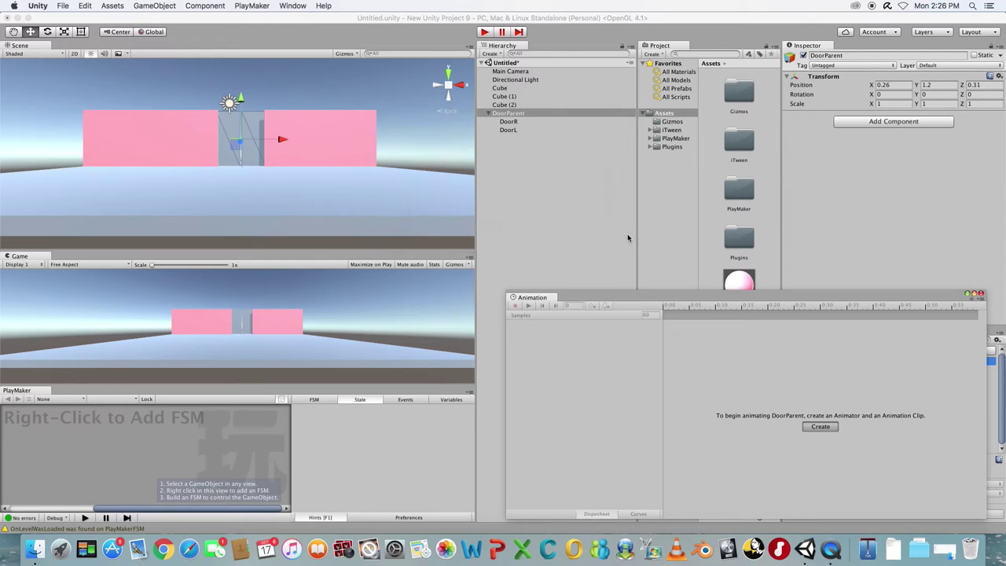
# Step: Create a second animation clip named DoorOpen for DoorParent
pyautogui.click(565, 315)
pyautogui.click(602, 331)
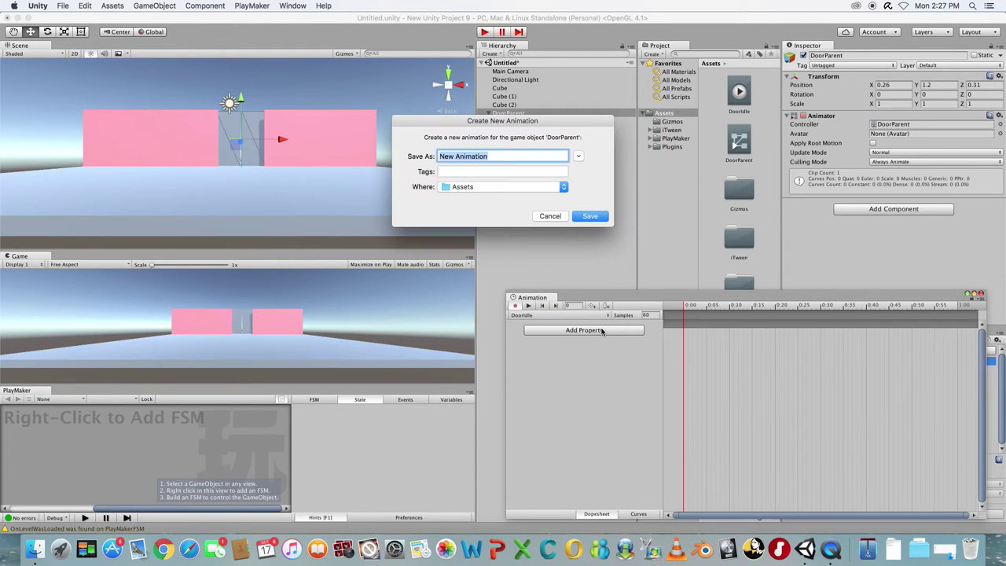
pyautogui.write('DoorOpen')
pyautogui.press('Return')
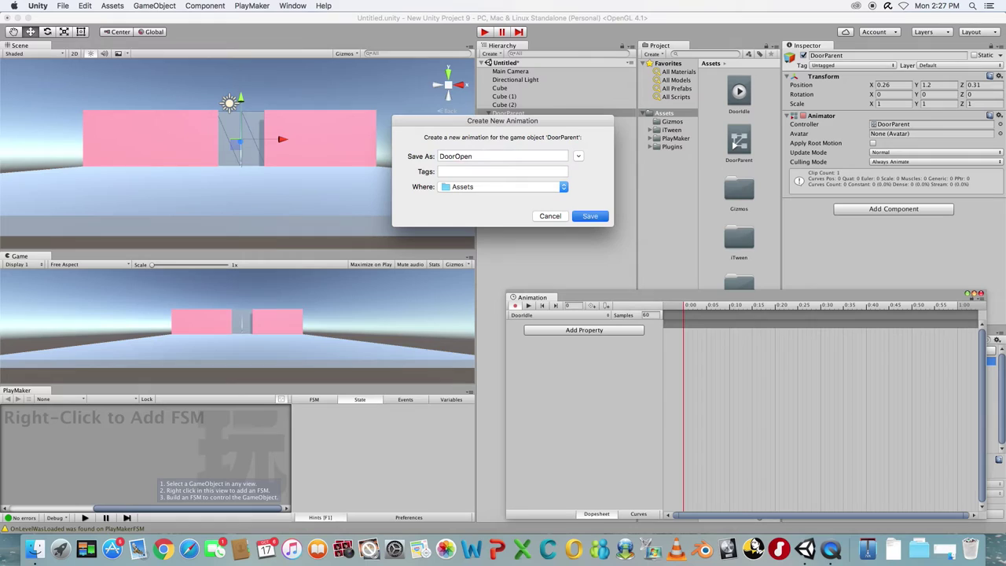
# Step: Record the DoorOpen clip near the 1:00 mark with DoorR slid open to X 2.02 and DoorL slid the opposite way
pyautogui.click(589, 330)
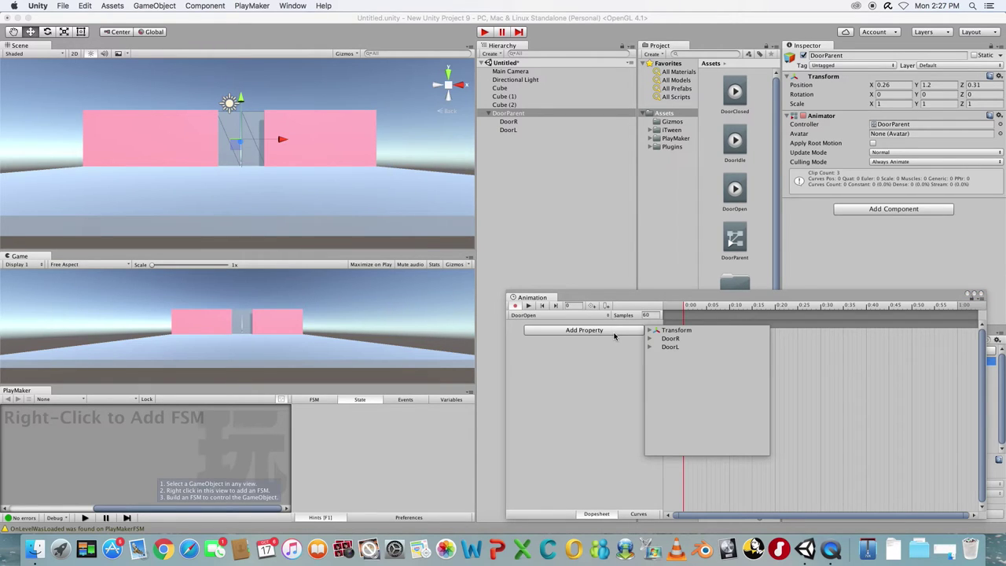
pyautogui.click(680, 323)
pyautogui.moveTo(682, 316); pyautogui.dragTo(957, 316)
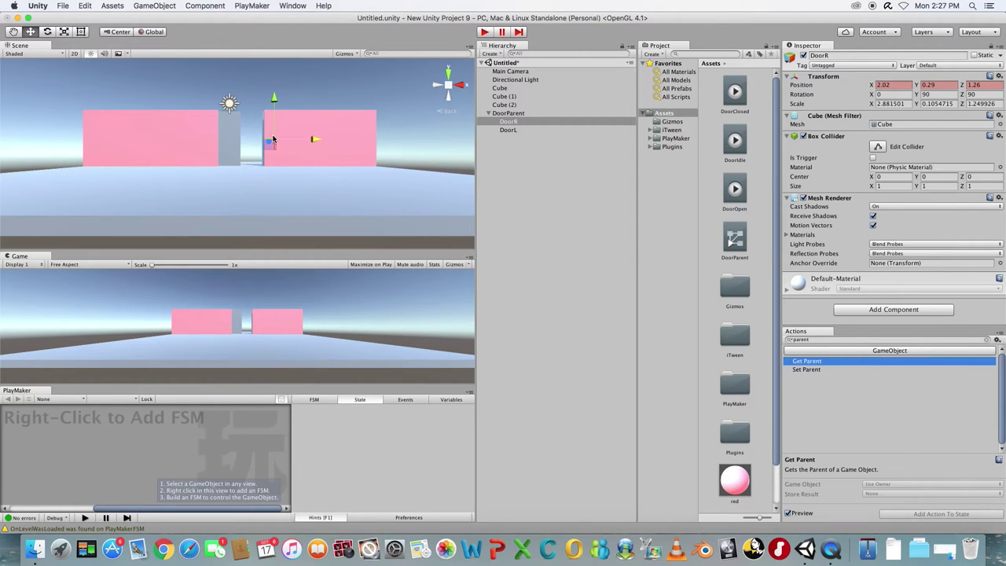
pyautogui.click(233, 137)
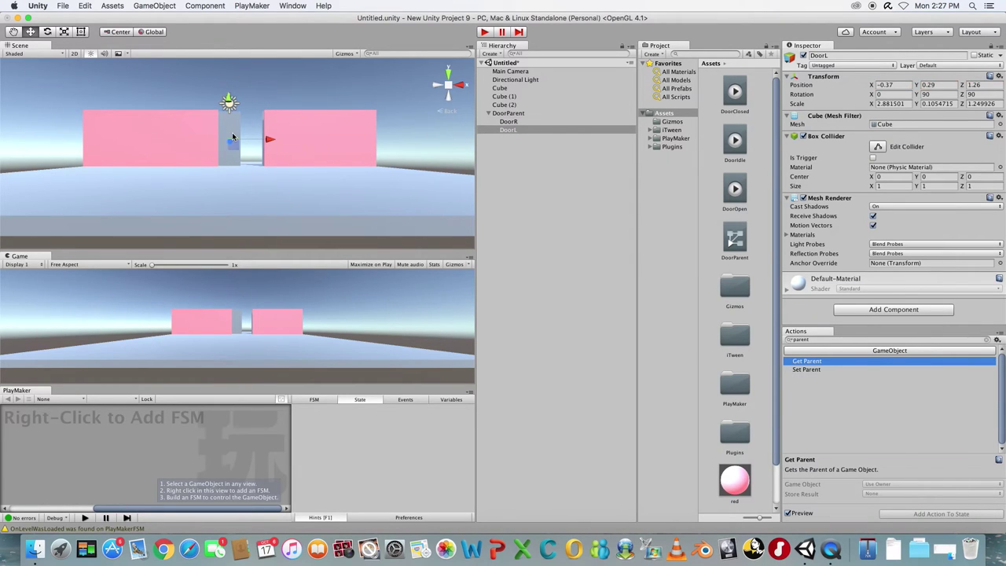
pyautogui.moveTo(261, 143); pyautogui.dragTo(241, 142)
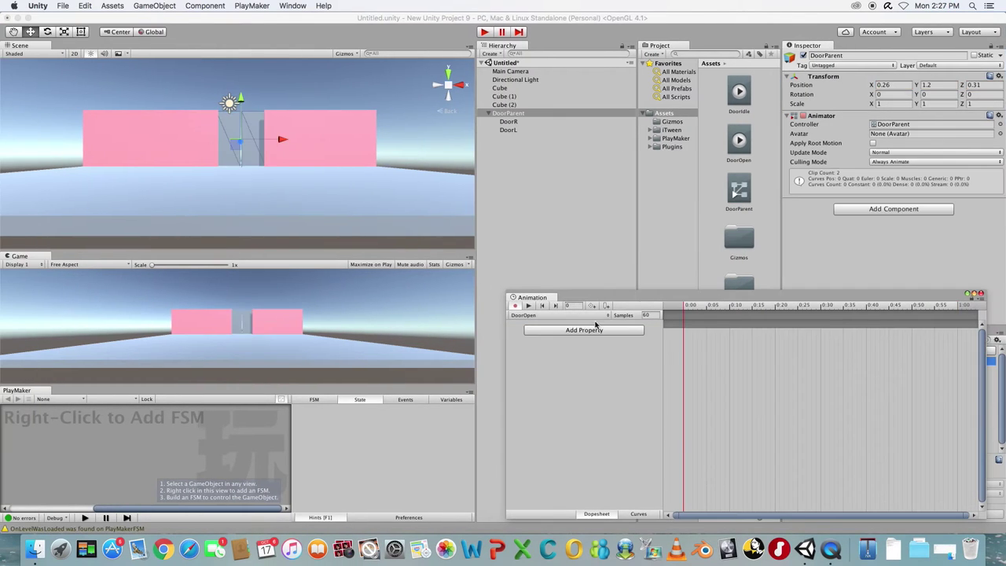
# Step: Create a third animation clip named DoorClosed for DoorParent, saved in Assets
pyautogui.click(608, 315)
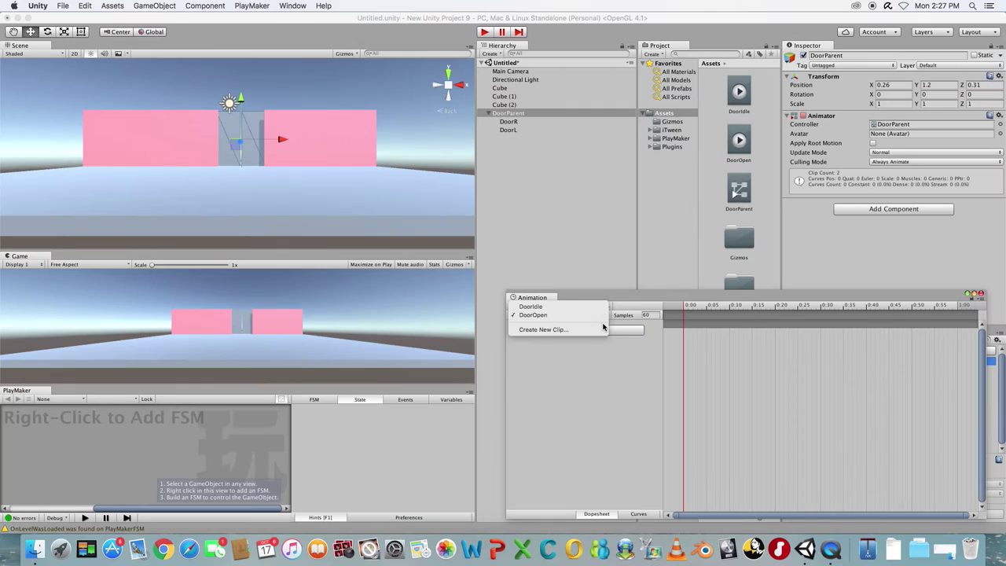
pyautogui.click(597, 330)
pyautogui.write('DoorClose')
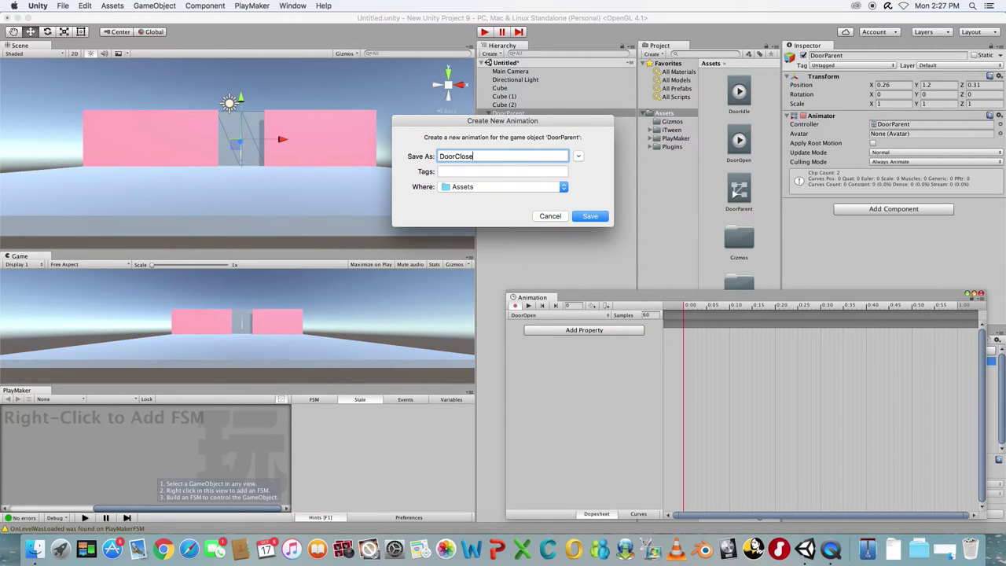
pyautogui.write('d')
pyautogui.press('Return')
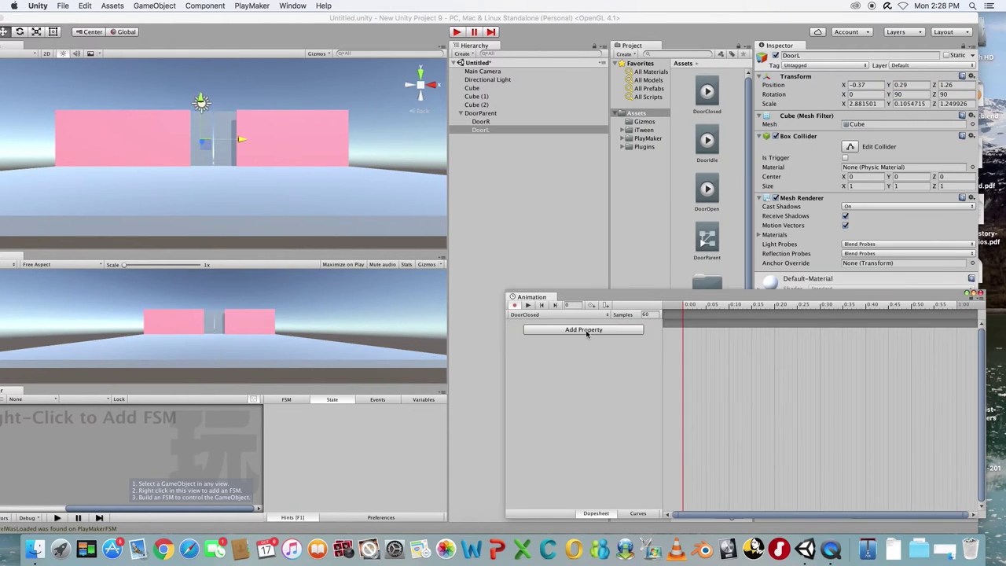
# Step: Record the DoorClosed clip from both doors slid open, DoorR at X 2.02, to closed with DoorR at X 0.89 and DoorL at X -0.37
pyautogui.click(585, 329)
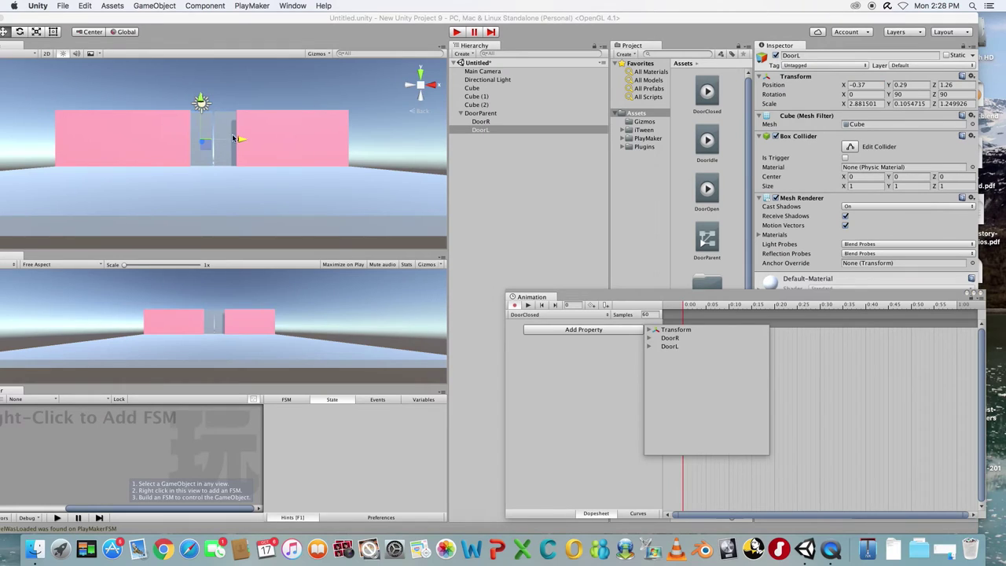
pyautogui.click(234, 138)
pyautogui.moveTo(241, 137); pyautogui.dragTo(278, 139)
pyautogui.click(223, 145)
pyautogui.click(992, 493)
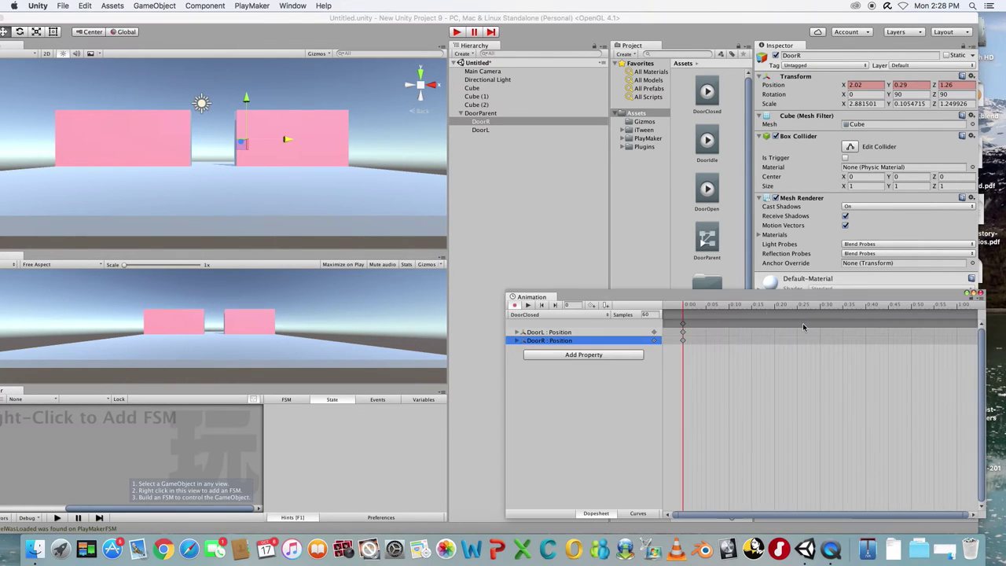
pyautogui.moveTo(287, 140); pyautogui.dragTo(263, 140)
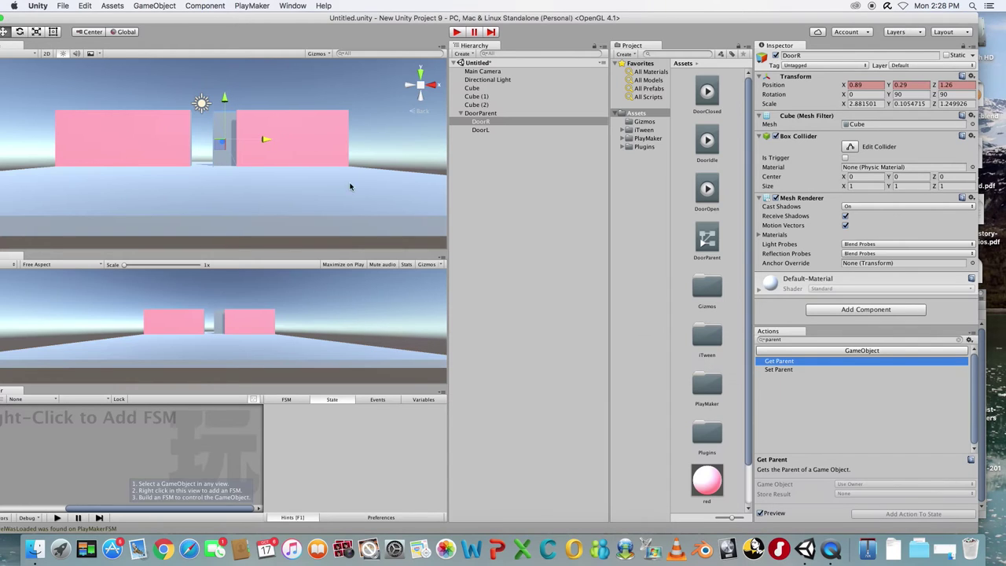
pyautogui.click(481, 129)
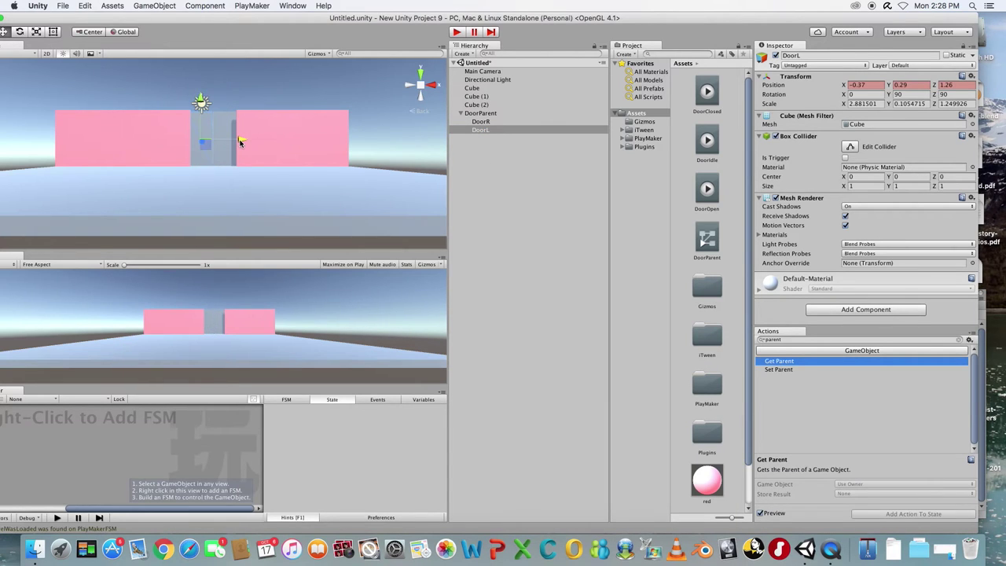
# Step: Switch the inspector to debug mode and mark the DoorClosed, DoorIdle and DoorOpen clips as Legacy
pyautogui.click(707, 142)
pyautogui.click(710, 97)
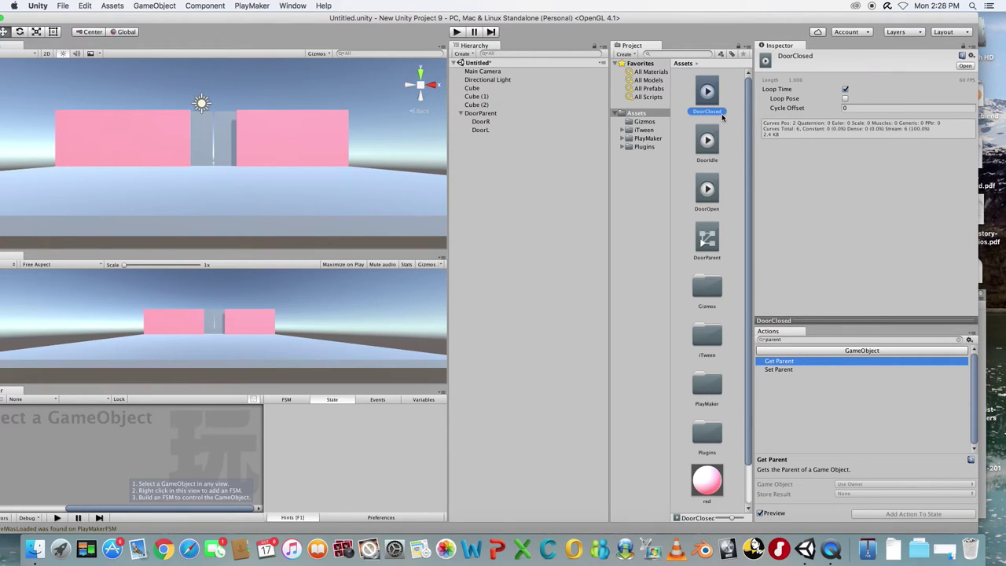
pyautogui.click(972, 56)
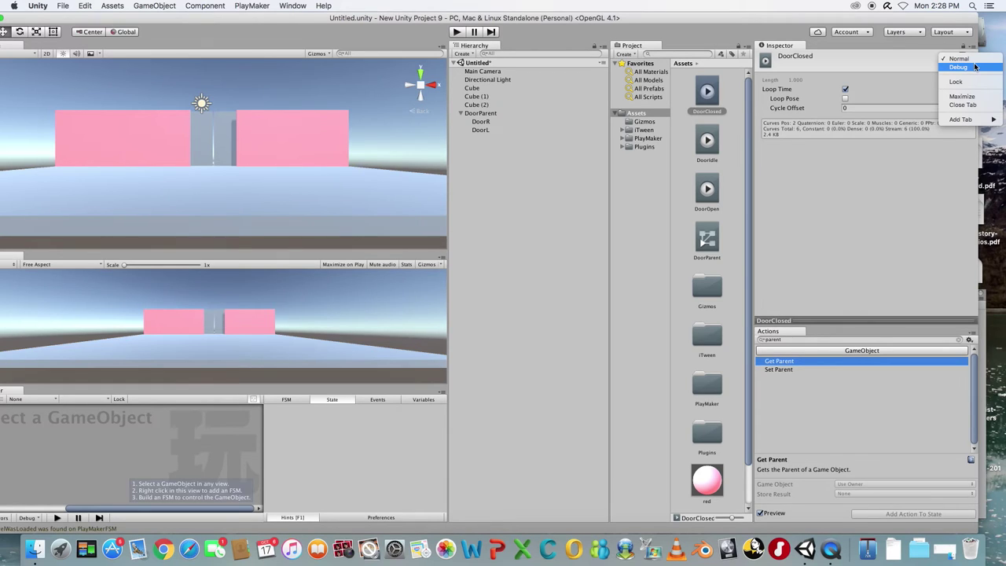
pyautogui.click(974, 67)
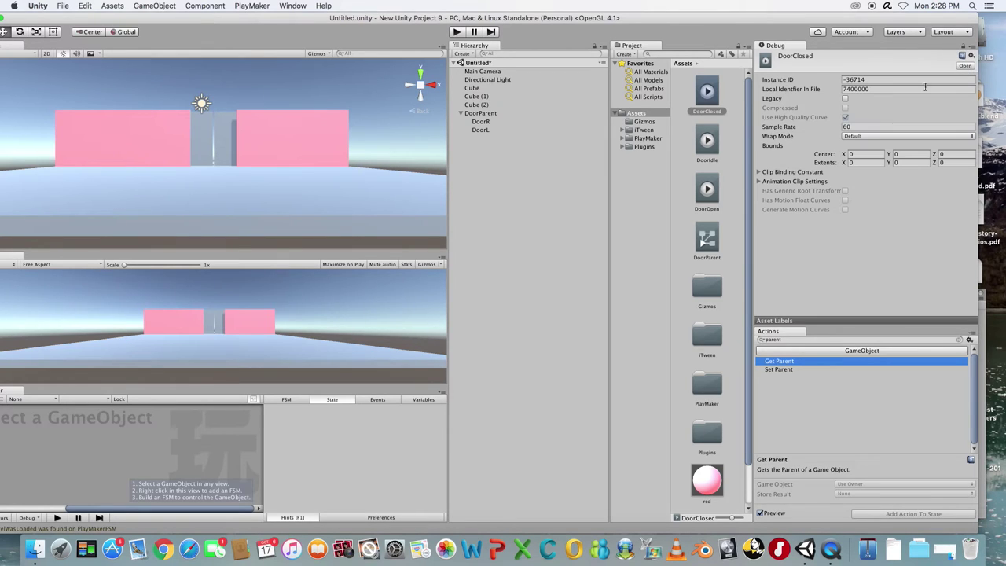
pyautogui.click(845, 99)
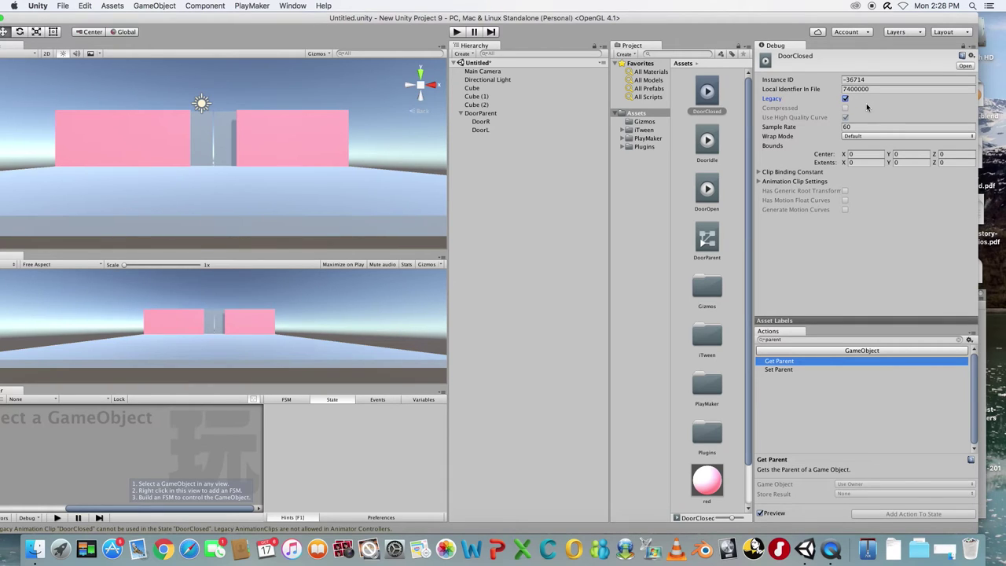
pyautogui.click(702, 142)
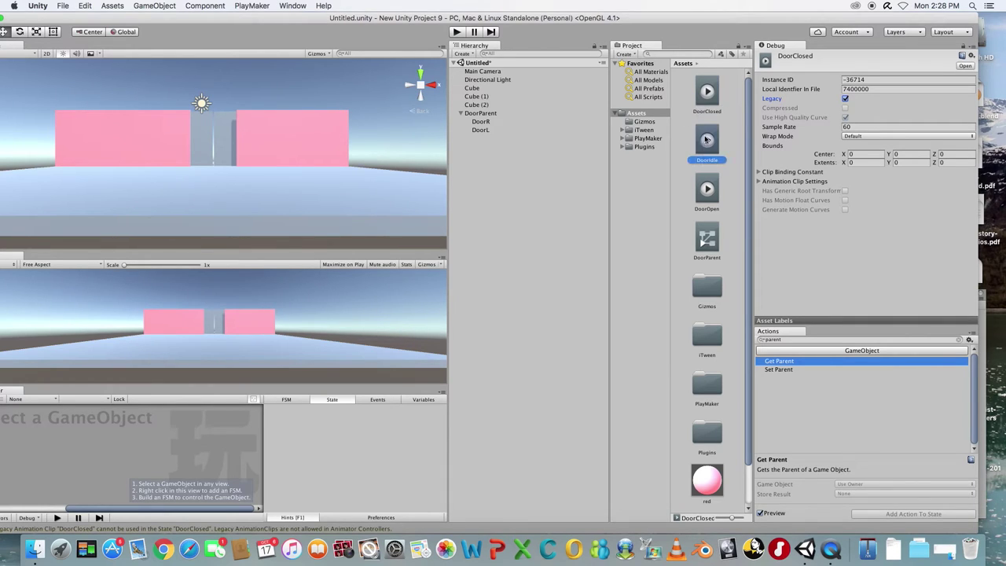
pyautogui.click(845, 99)
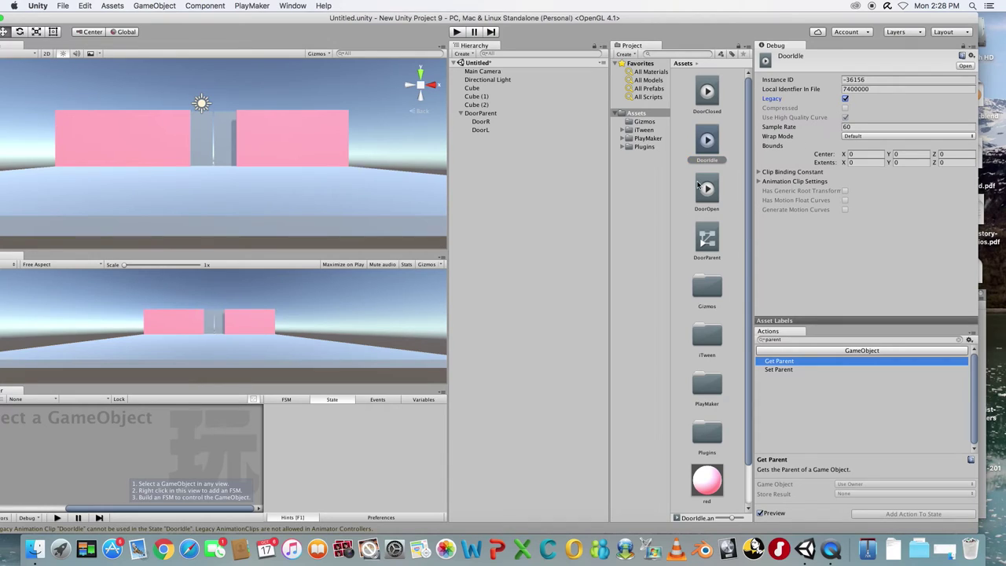
pyautogui.click(702, 189)
pyautogui.click(845, 99)
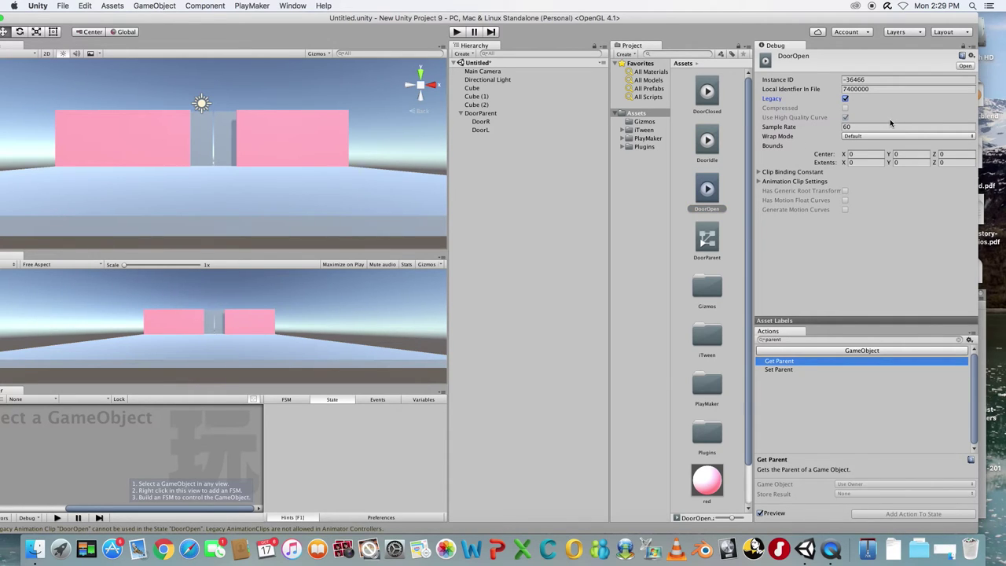
# Step: Remove the Animator component from DoorParent
pyautogui.click(480, 115)
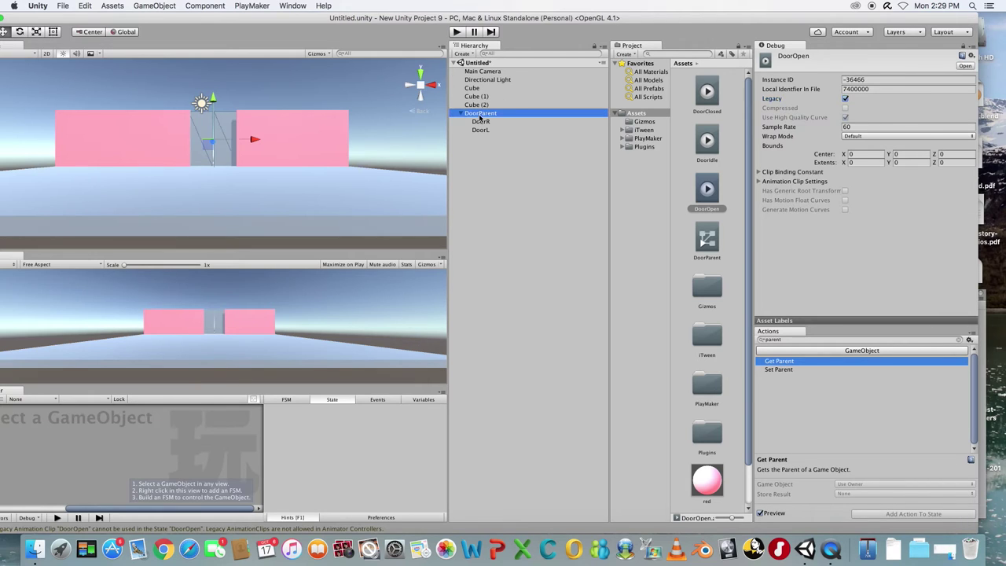
pyautogui.click(971, 135)
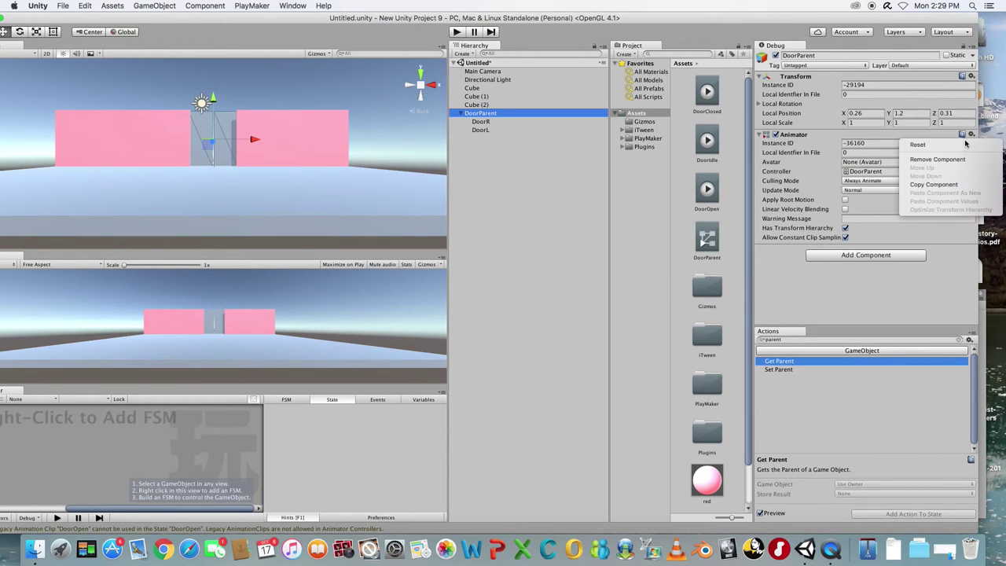
pyautogui.click(959, 160)
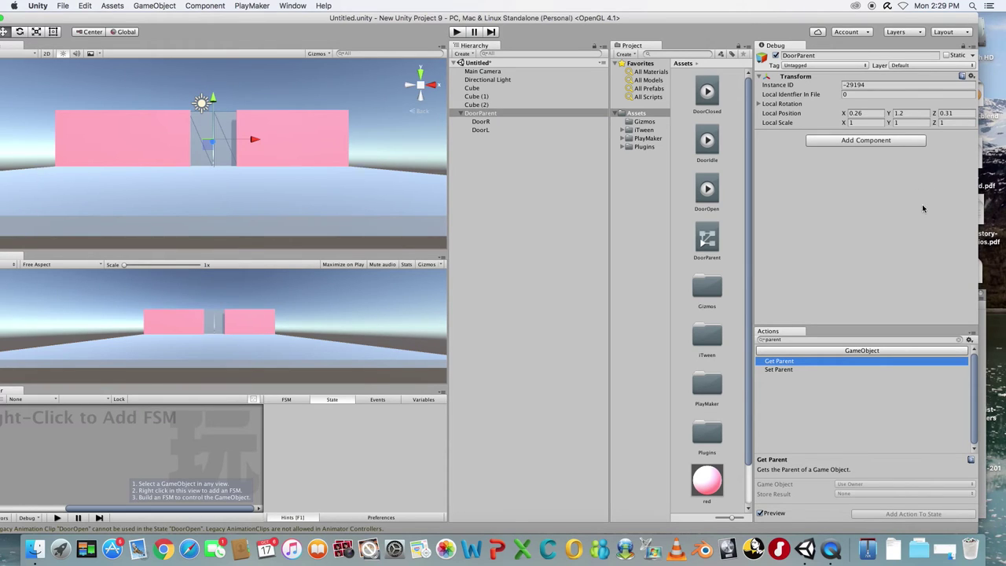
# Step: Add a Box Collider to DoorParent and make it a trigger
pyautogui.click(874, 141)
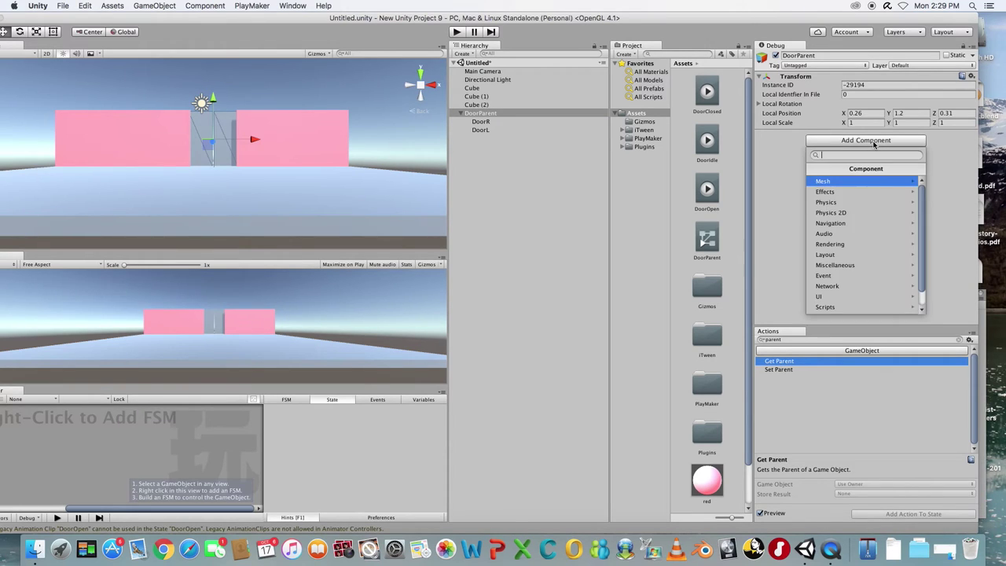
pyautogui.click(848, 203)
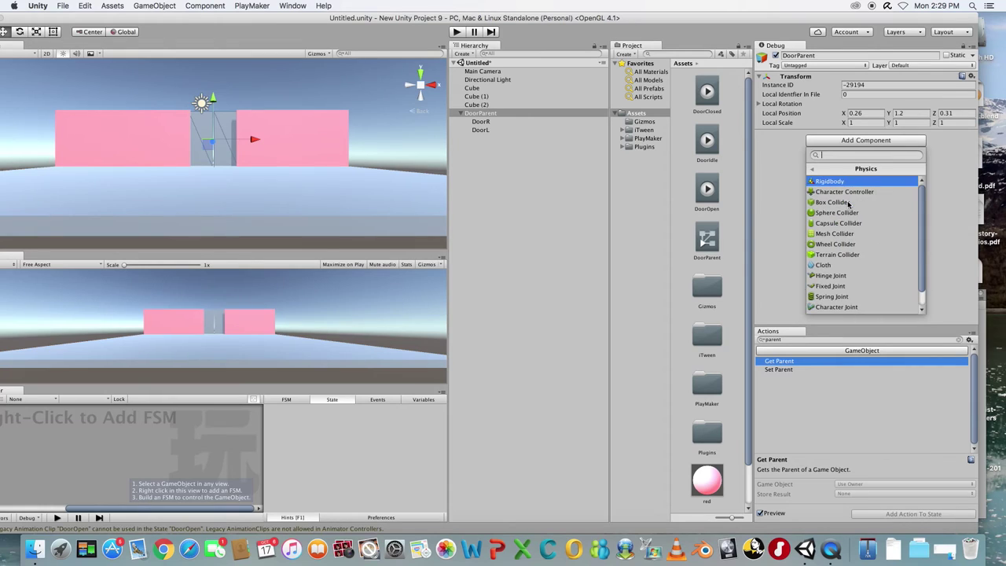
pyautogui.click(848, 203)
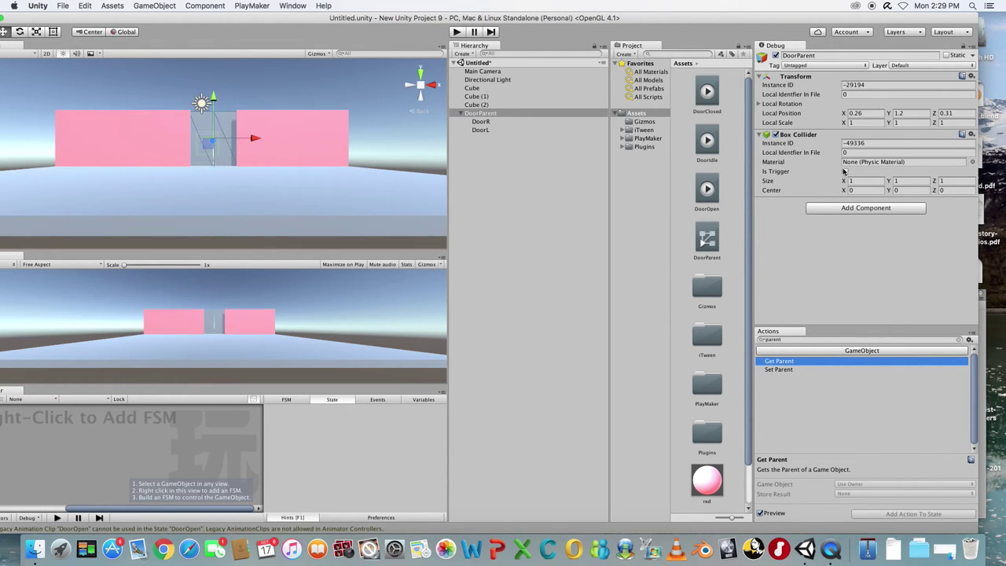
pyautogui.click(845, 171)
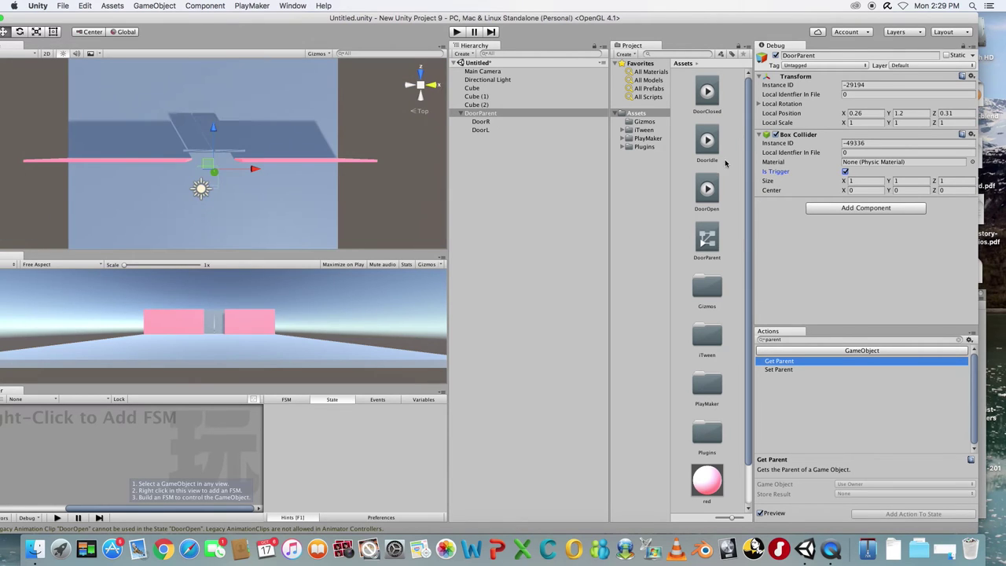
# Step: Set the size of DoorParent's trigger collider to 2 in both X and Y
pyautogui.click(904, 182)
pyautogui.click(865, 181)
pyautogui.write('2')
pyautogui.click(947, 182)
pyautogui.click(912, 180)
pyautogui.write('2')
# Step: Set the center of DoorParent's trigger collider to X 0.25, Y 0.25 and Z 0.5
pyautogui.press('Tab')
pyautogui.press('Tab')
pyautogui.write('0.5')
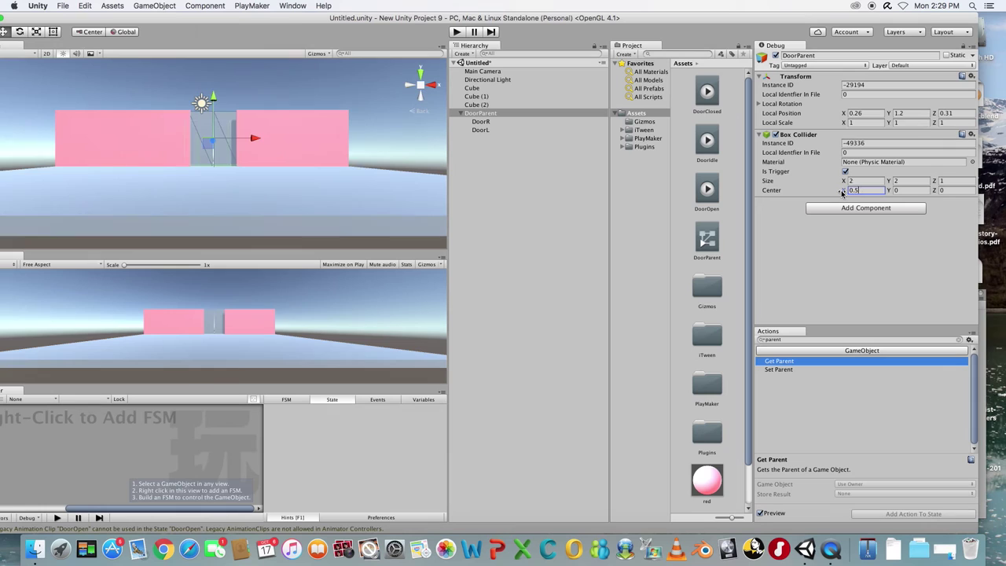
pyautogui.press('BackSpace')
pyautogui.write('25')
pyautogui.press('Tab')
pyautogui.write('0.25')
pyautogui.moveTo(157, 114); pyautogui.dragTo(212, 142, button='middle')
pyautogui.keyDown('alt'); pyautogui.moveTo(213, 142); pyautogui.dragTo(369, 236); pyautogui.keyUp('alt')
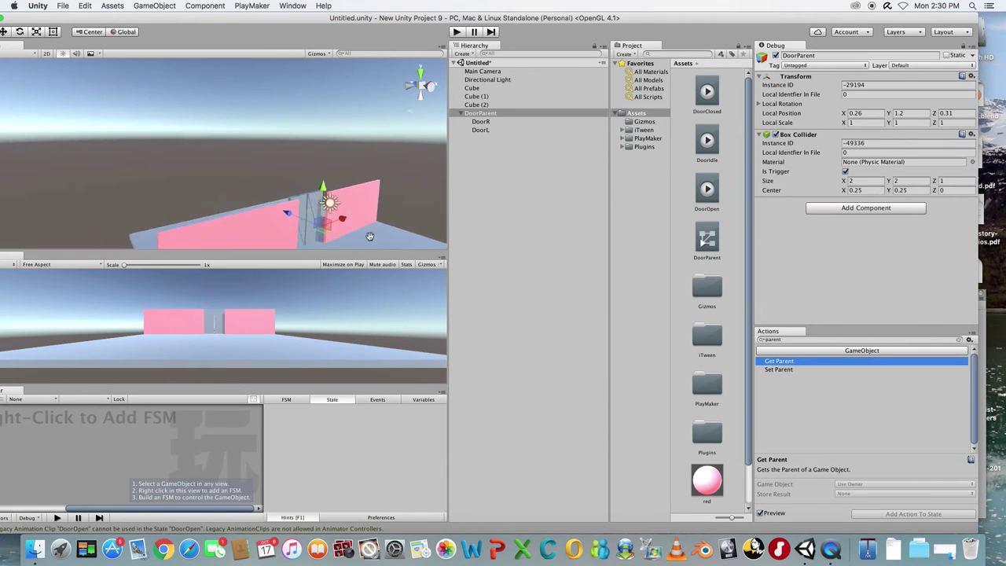
pyautogui.moveTo(369, 235); pyautogui.dragTo(474, 199, button='middle')
pyautogui.keyDown('alt'); pyautogui.moveTo(474, 200); pyautogui.dragTo(326, 206); pyautogui.keyUp('alt')
pyautogui.click(954, 189)
pyautogui.write('-1')
pyautogui.press('BackSpace')
pyautogui.press('BackSpace')
pyautogui.write('0.5')
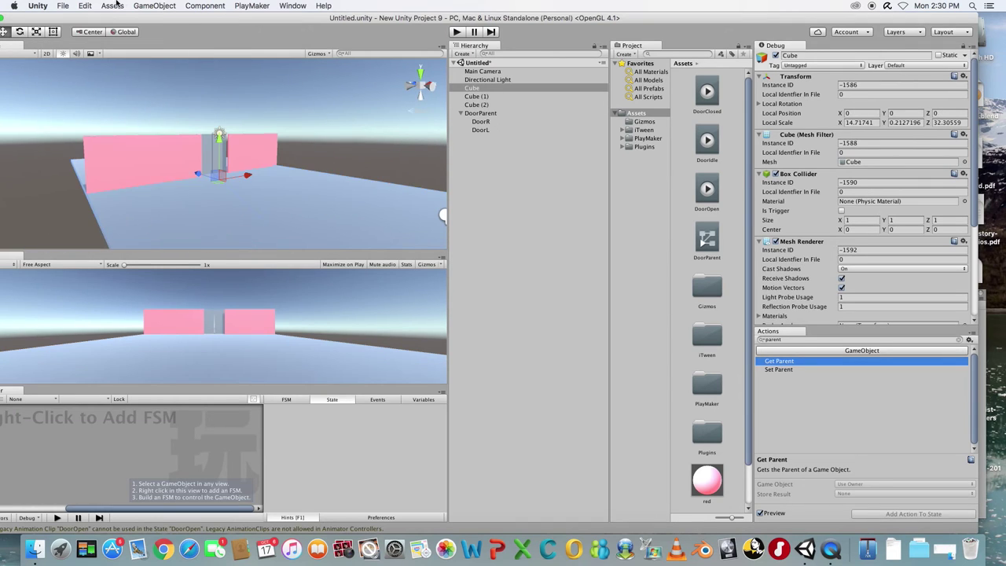
# Step: Import the Characters standard asset package into the project
pyautogui.click(117, 6)
pyautogui.moveTo(163, 94)
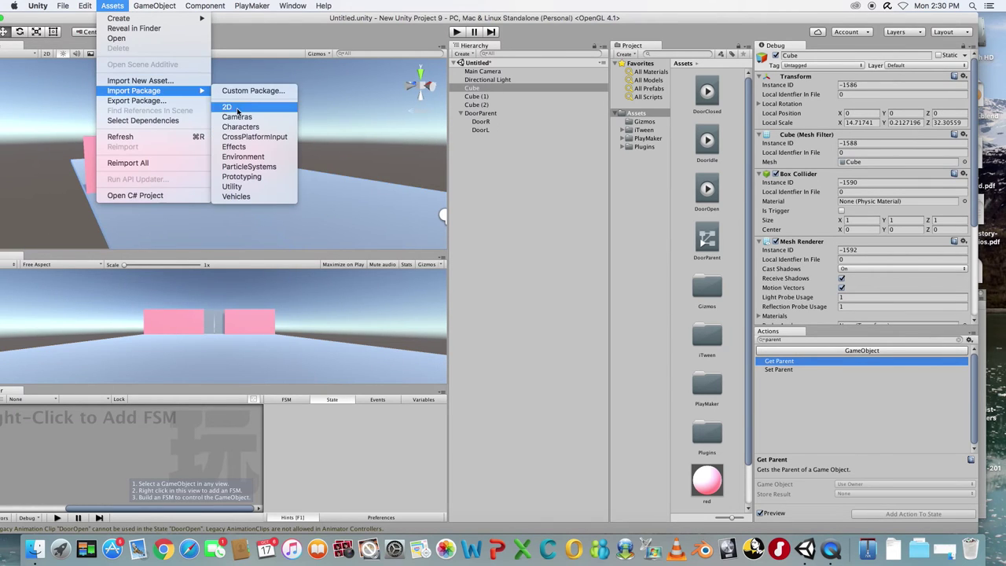
pyautogui.click(239, 127)
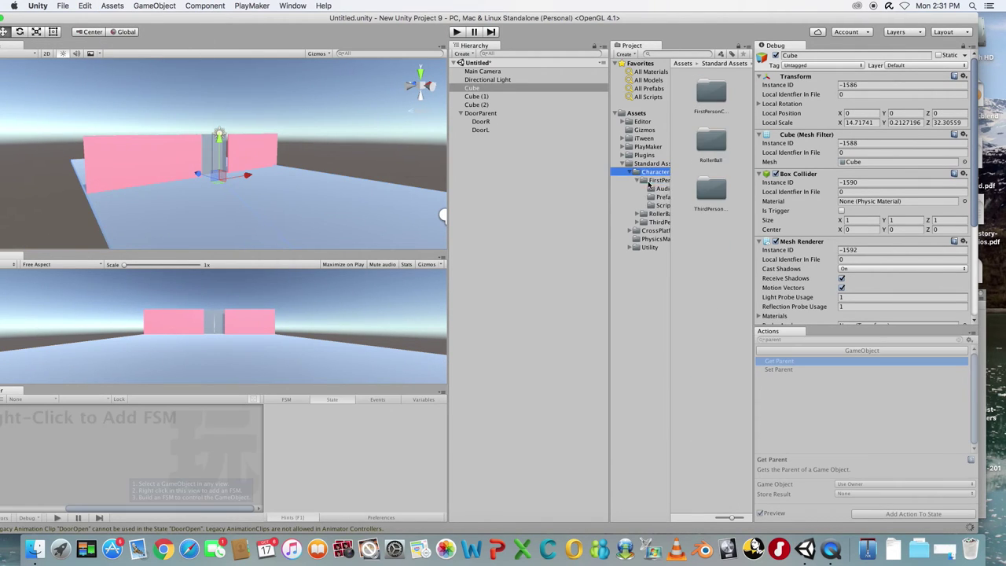
# Step: Add the FPSController prefab to the scene and delete the Main Camera
pyautogui.click(662, 197)
pyautogui.moveTo(711, 94); pyautogui.dragTo(540, 171)
pyautogui.rightClick(471, 70)
pyautogui.click(482, 128)
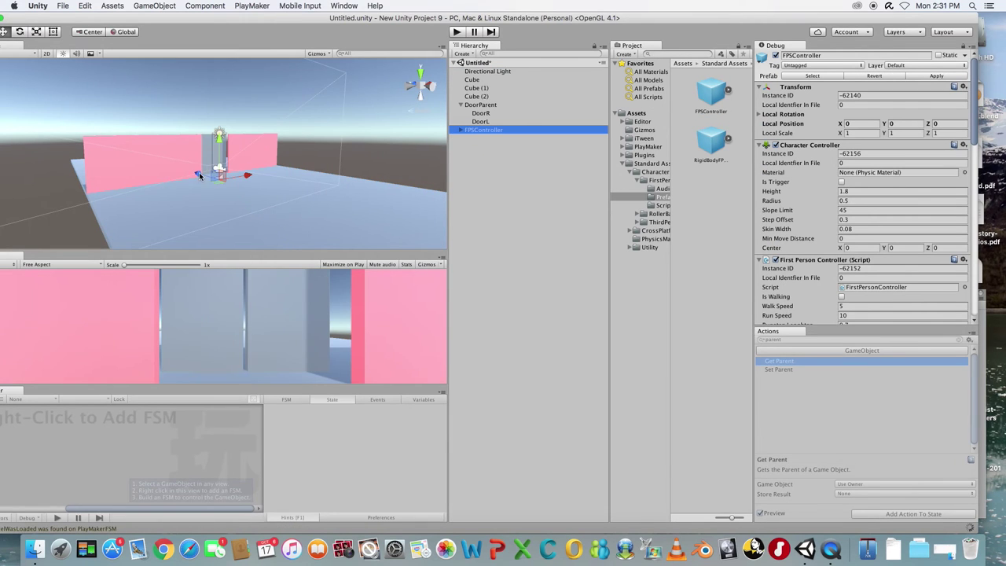
# Step: Move FPSController back in front of the doors, to Y 1.08 and Z -4.8
pyautogui.moveTo(210, 180); pyautogui.dragTo(330, 180)
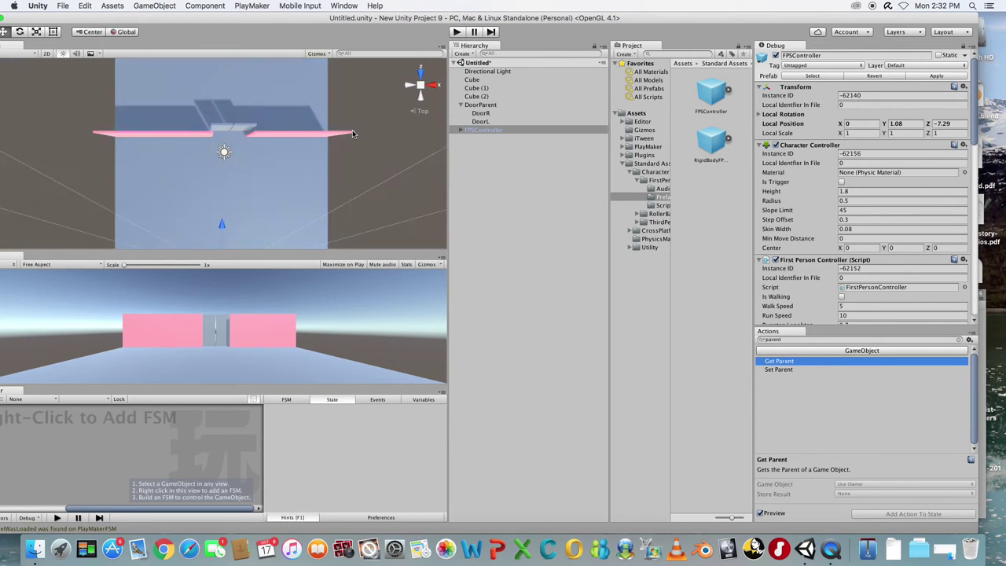
pyautogui.scroll(-10, 352, 133)
pyautogui.moveTo(212, 142); pyautogui.dragTo(213, 132)
pyautogui.keyDown('alt'); pyautogui.moveTo(213, 132); pyautogui.dragTo(350, 66); pyautogui.keyUp('alt')
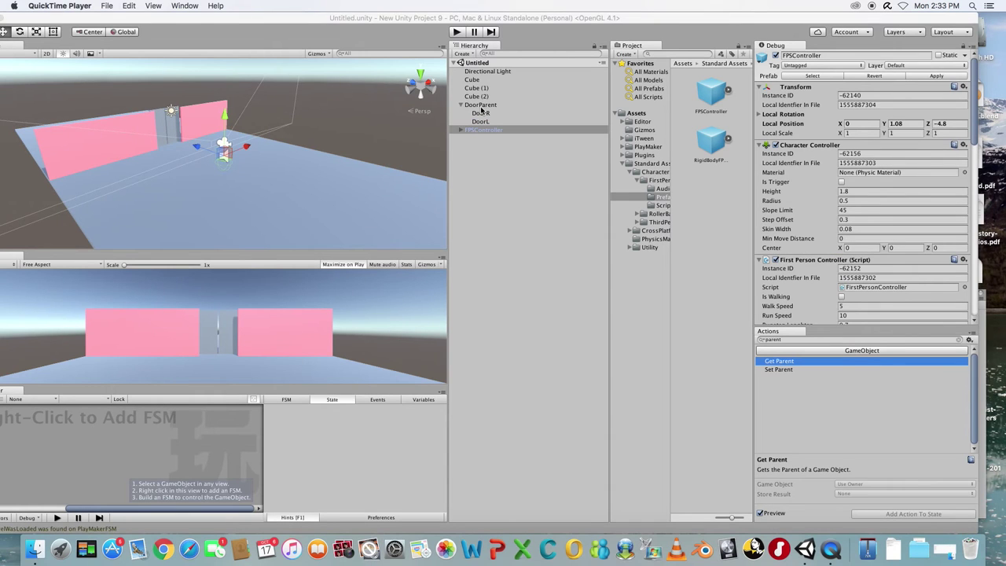
# Step: Add a PlayMaker FSM to DoorParent
pyautogui.click(480, 107)
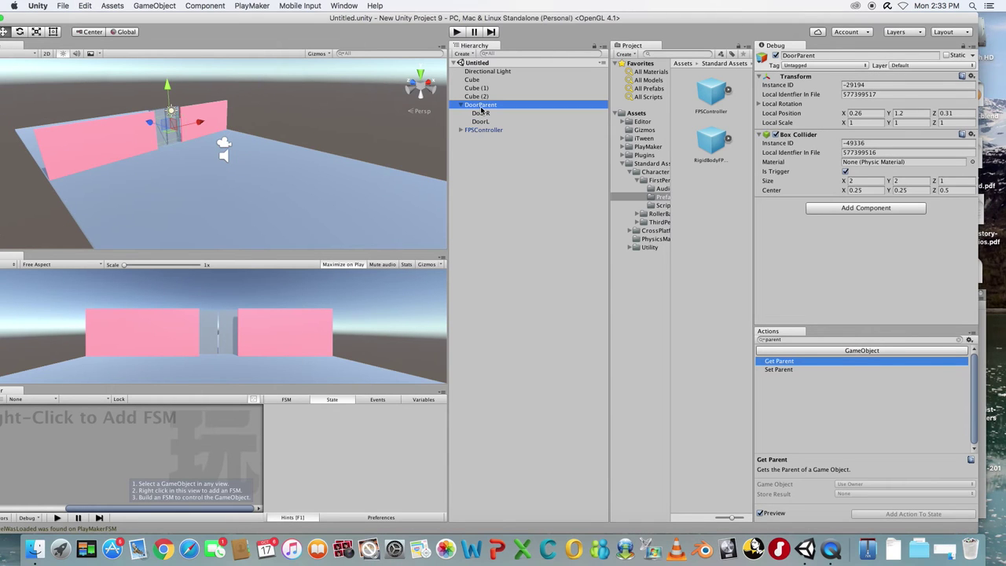
pyautogui.rightClick(90, 439)
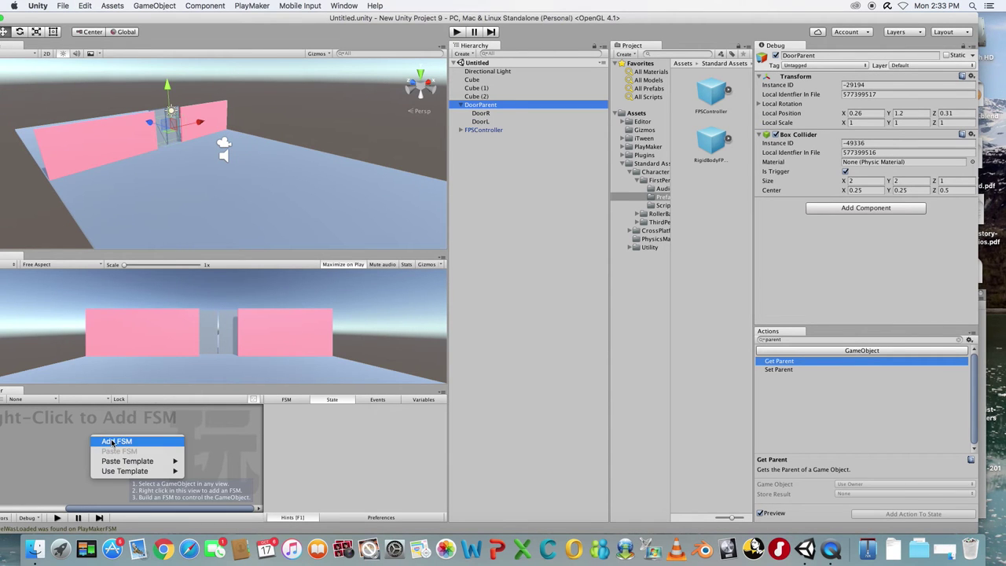
pyautogui.click(102, 440)
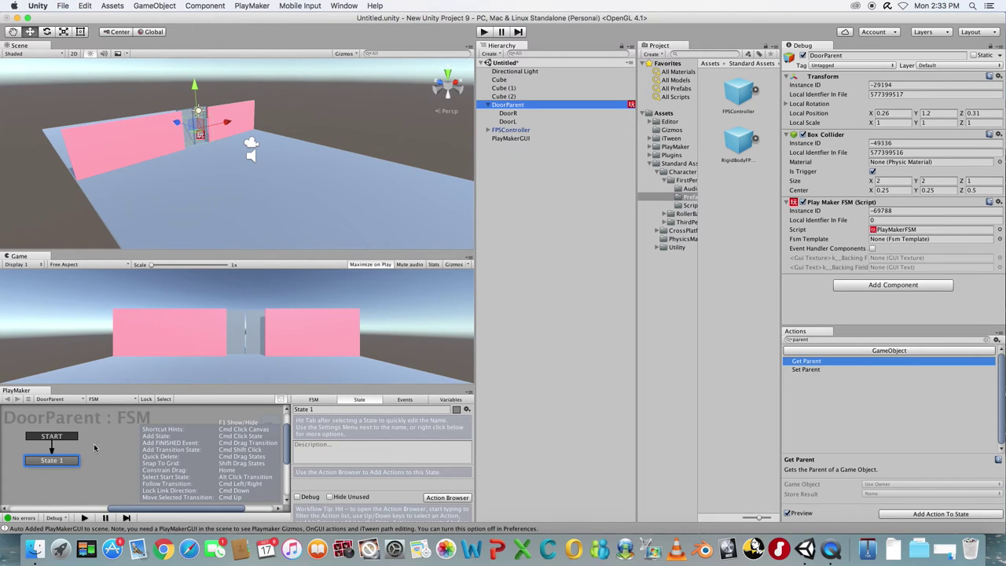
# Step: Add a TRIGGER ENTER transition to the FSM's start state and rename that state Listener
pyautogui.rightClick(35, 464)
pyautogui.moveTo(130, 437)
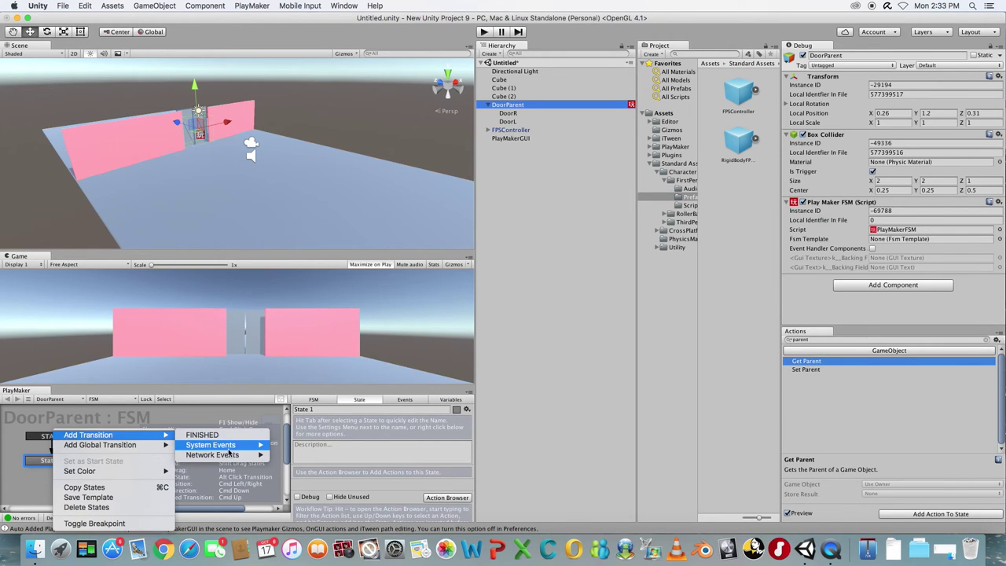
pyautogui.moveTo(232, 449)
pyautogui.click(314, 474)
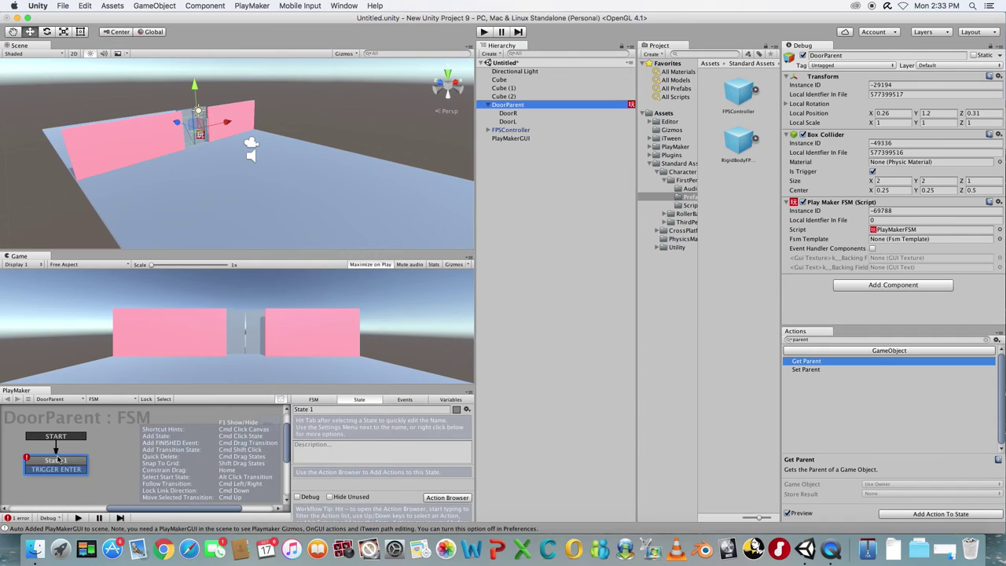
pyautogui.click(321, 407)
pyautogui.write('Listener')
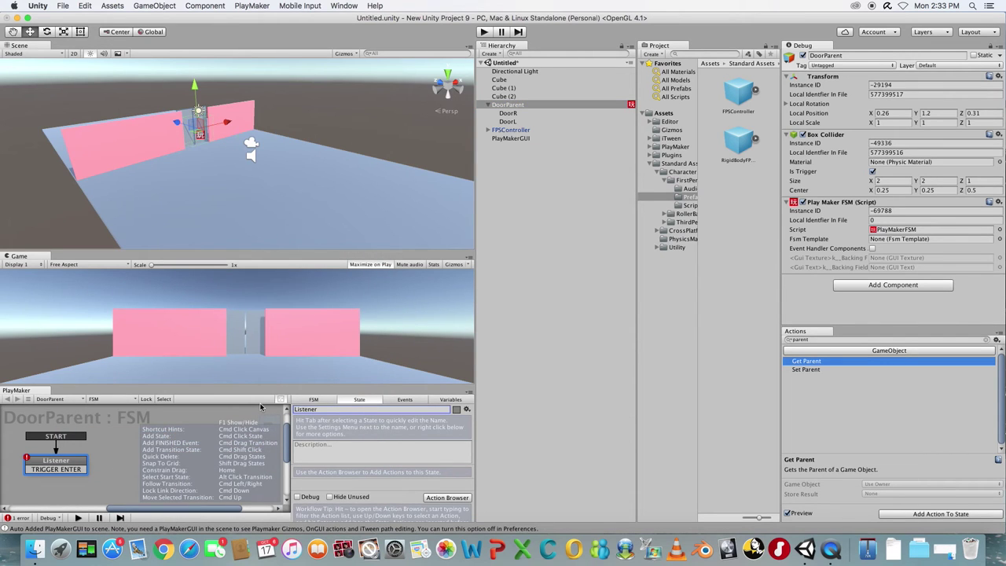
# Step: Add a state named Entered with a TRIGGER EXIT transition to the DoorParent FSM and place it below Listener
pyautogui.rightClick(112, 460)
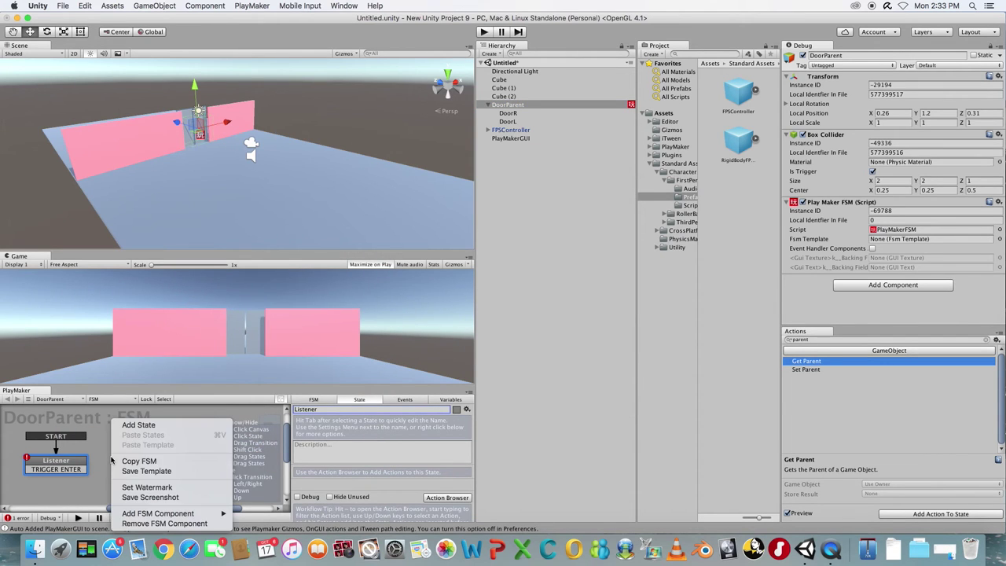
pyautogui.click(138, 424)
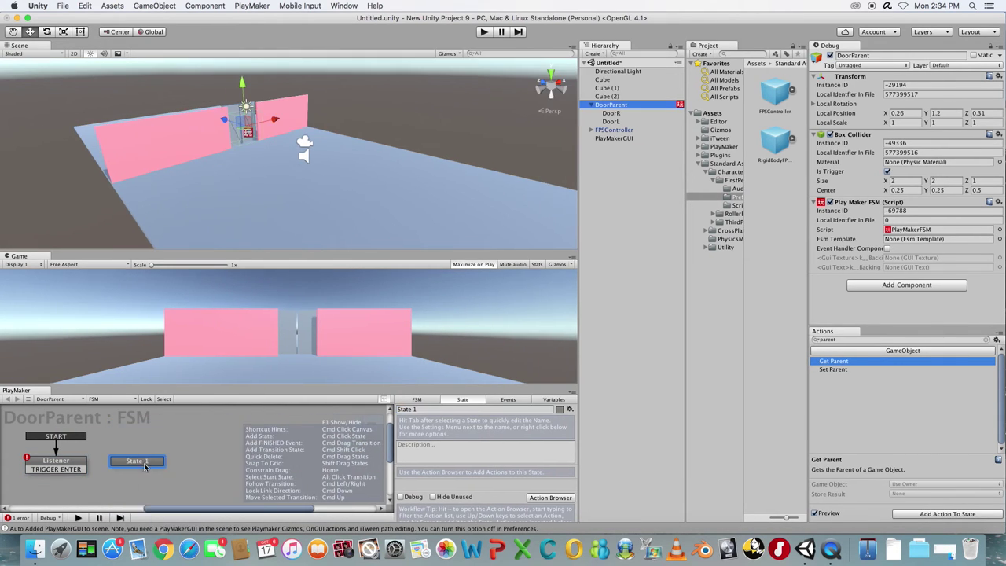
pyautogui.rightClick(144, 464)
pyautogui.moveTo(216, 435)
pyautogui.moveTo(314, 466)
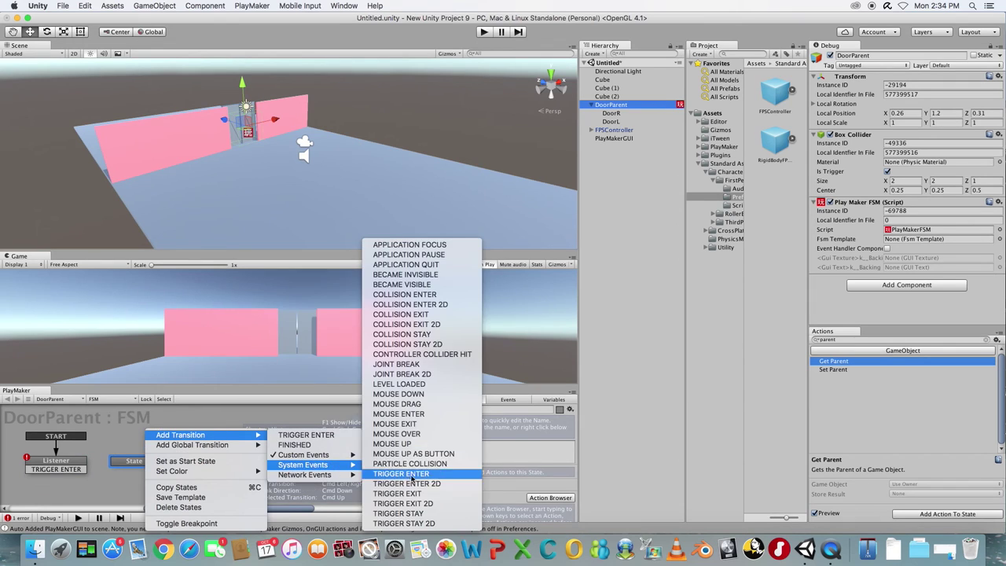
pyautogui.click(400, 494)
pyautogui.moveTo(146, 460); pyautogui.dragTo(163, 460)
pyautogui.press('Tab')
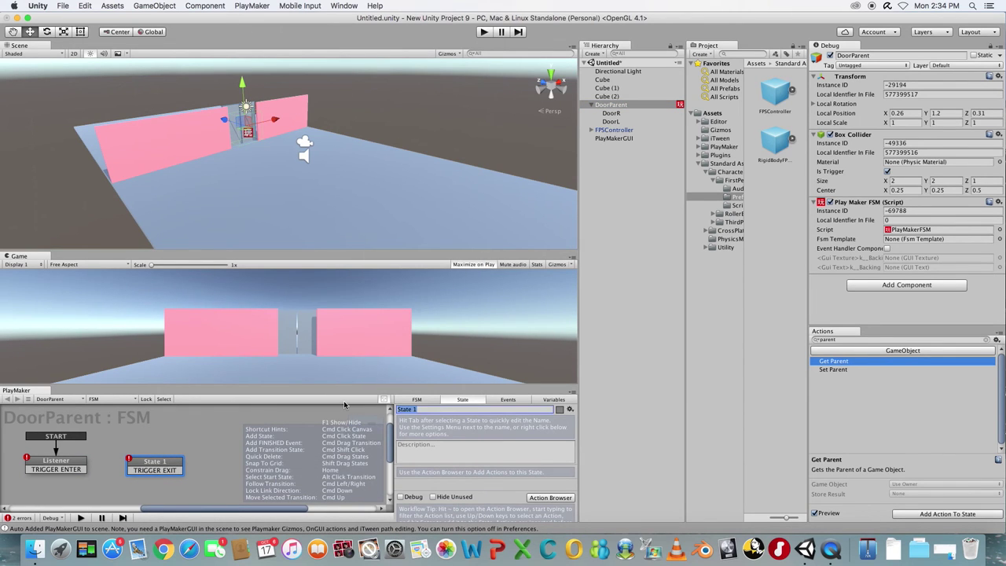
pyautogui.write('Entered')
pyautogui.moveTo(344, 386); pyautogui.dragTo(344, 309)
pyautogui.moveTo(155, 388); pyautogui.dragTo(73, 422)
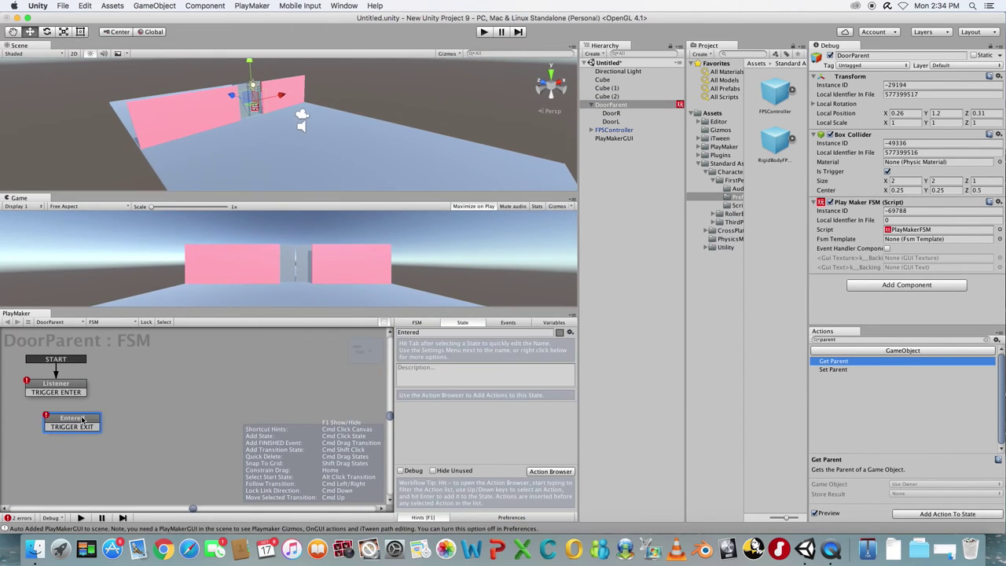
# Step: Add a Complete state with a FINISHED transition and link Listener, Entered and Complete in a loop through their transitions
pyautogui.rightClick(150, 418)
pyautogui.click(188, 426)
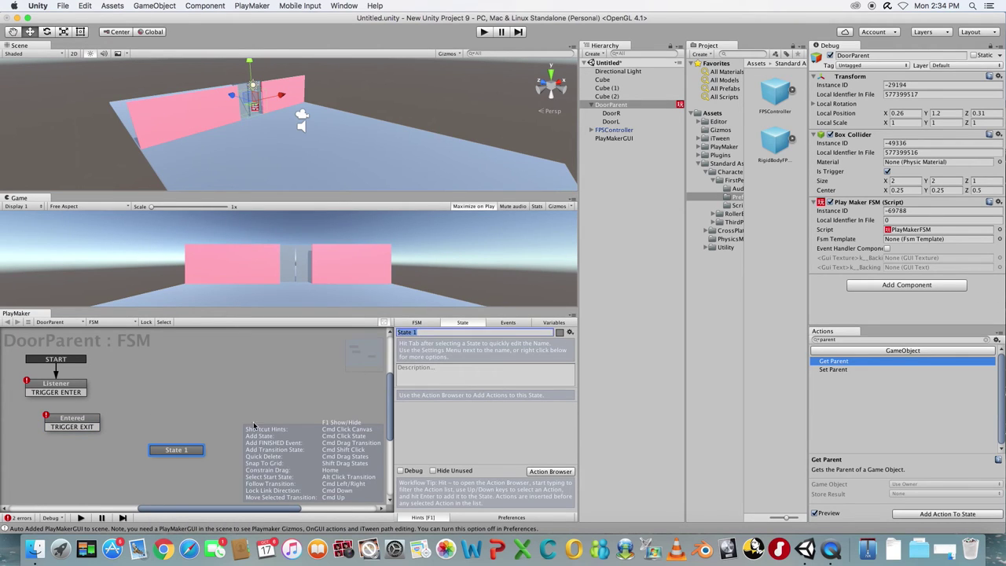
pyautogui.rightClick(182, 449)
pyautogui.click(330, 454)
pyautogui.moveTo(174, 451); pyautogui.dragTo(81, 460)
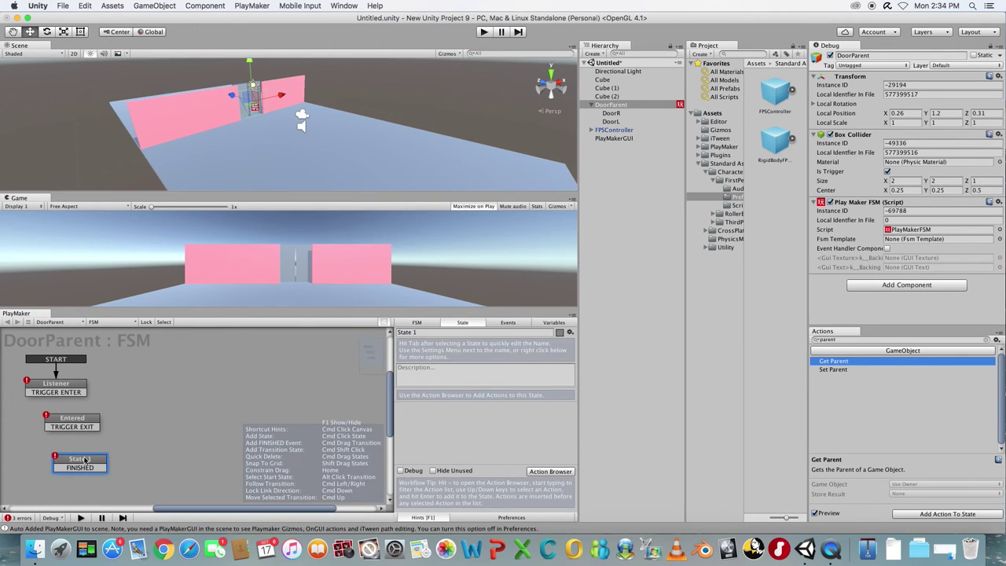
pyautogui.press('Tab')
pyautogui.write('Complete')
pyautogui.moveTo(75, 392)
pyautogui.mouseDown()
pyautogui.moveTo(99, 396)
pyautogui.moveTo(108, 470)
pyautogui.moveTo(98, 471)
pyautogui.moveTo(55, 388)
pyautogui.mouseUp()
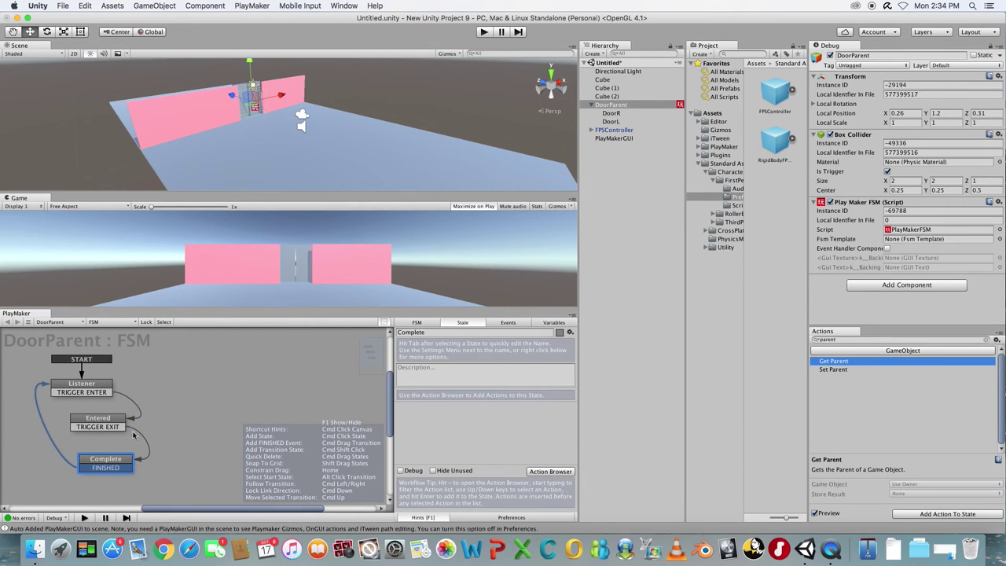
# Step: Play-test the scene, walking the player into and out of the door trigger to check the FSM's state changes
pyautogui.click(483, 32)
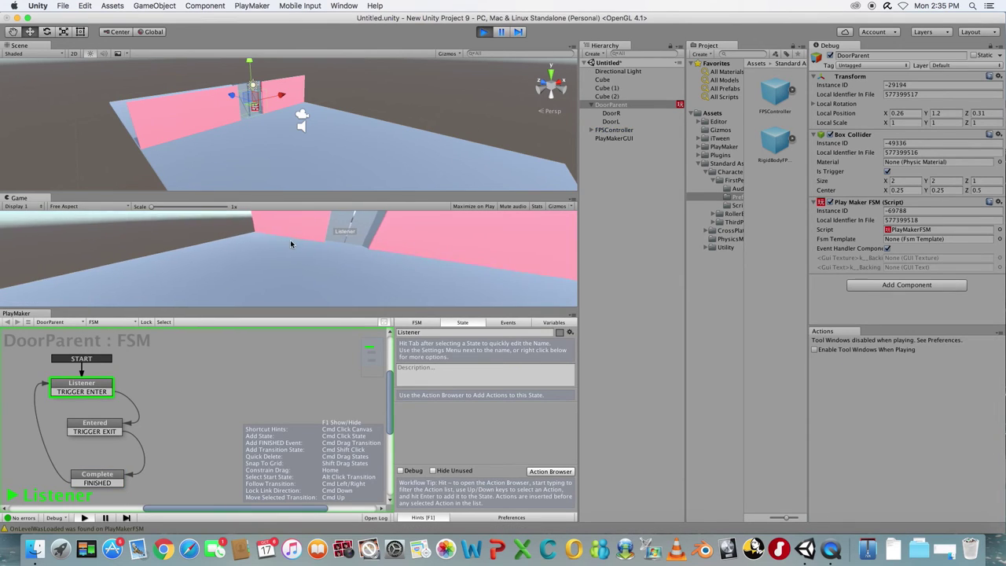
pyautogui.click(290, 241)
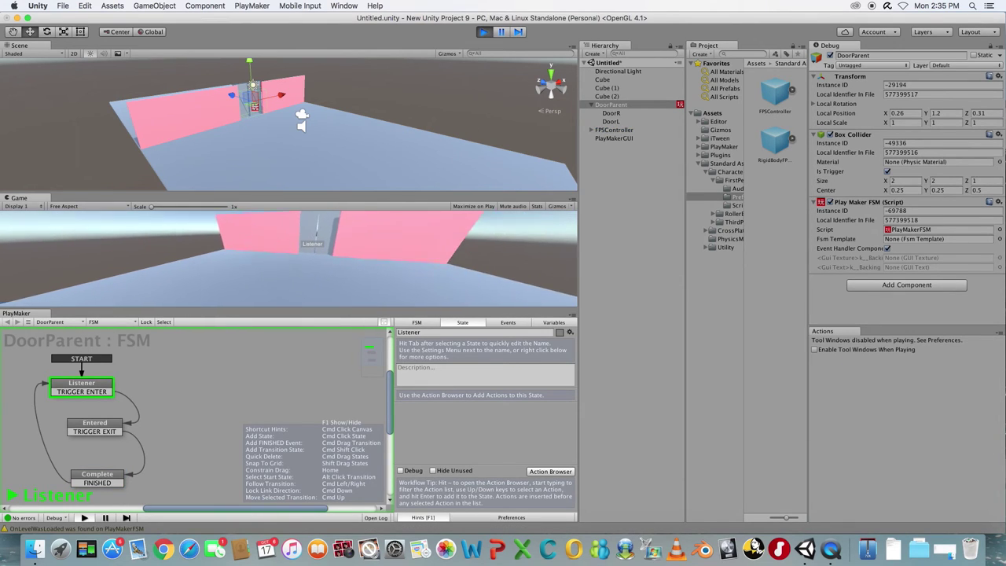
pyautogui.press('w')
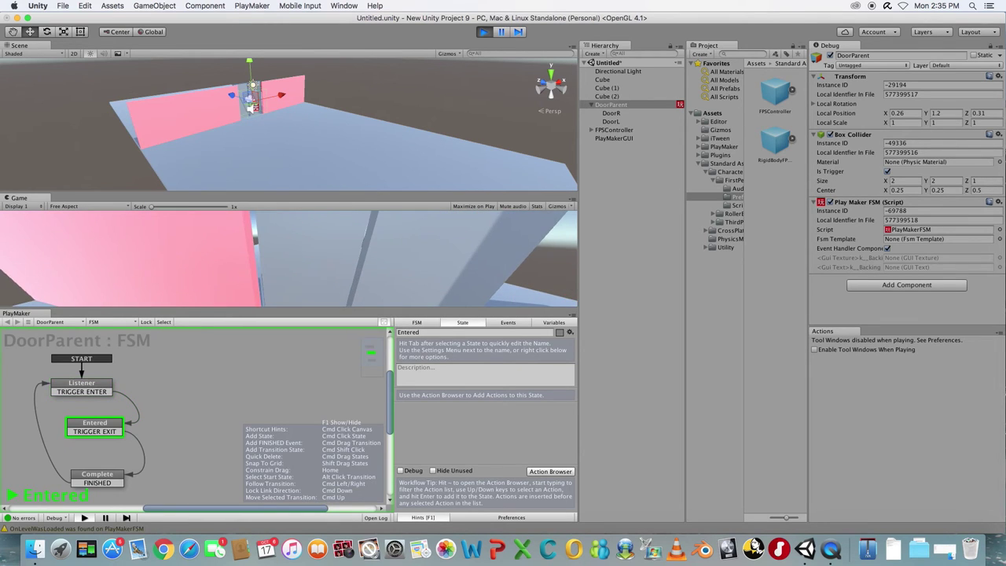
pyautogui.press('s')
pyautogui.press('w')
pyautogui.press('Escape')
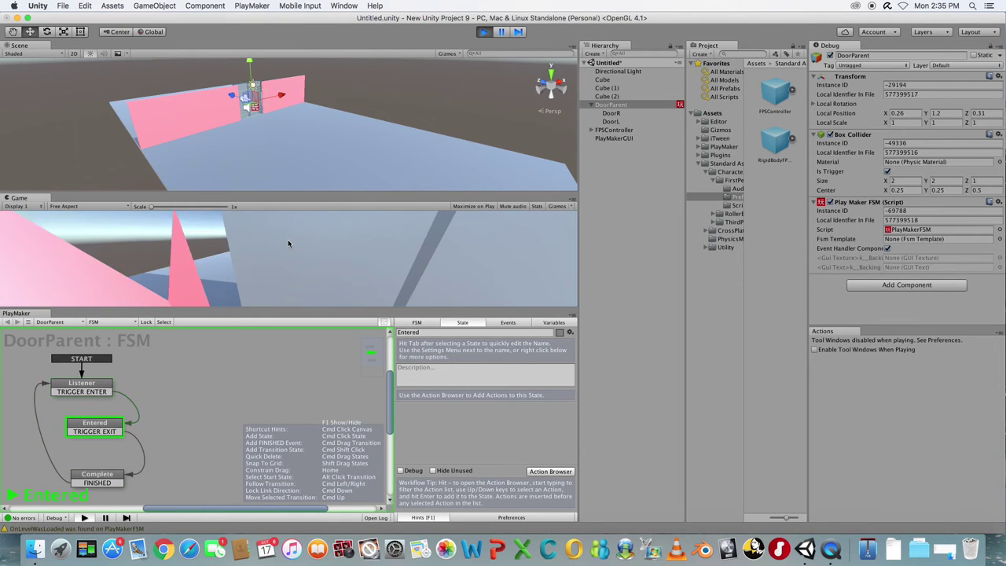
pyautogui.press('s')
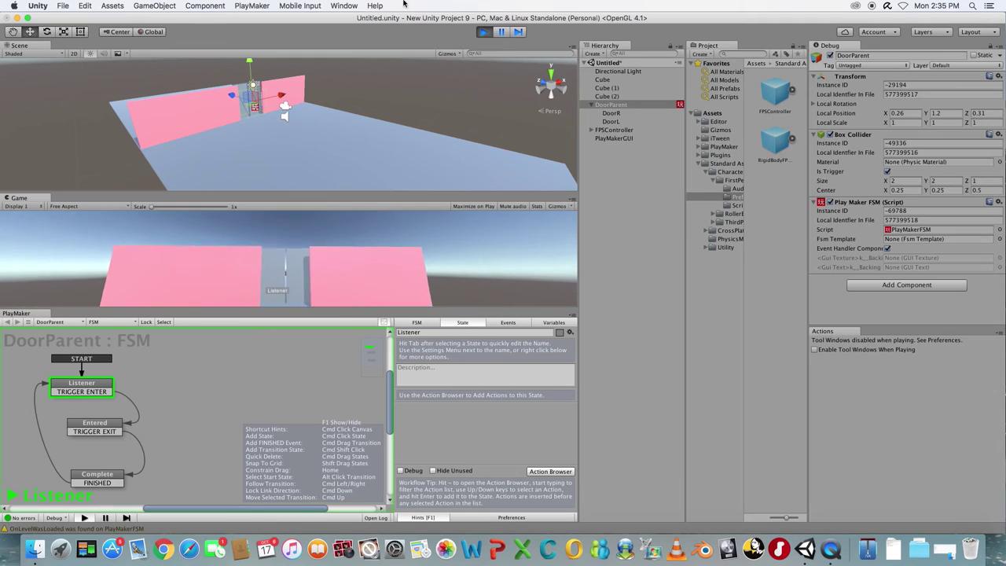
pyautogui.click(484, 31)
# Step: Add a Play Animation action to the Entered state and add the Animation component it requires to DoorParent
pyautogui.click(110, 429)
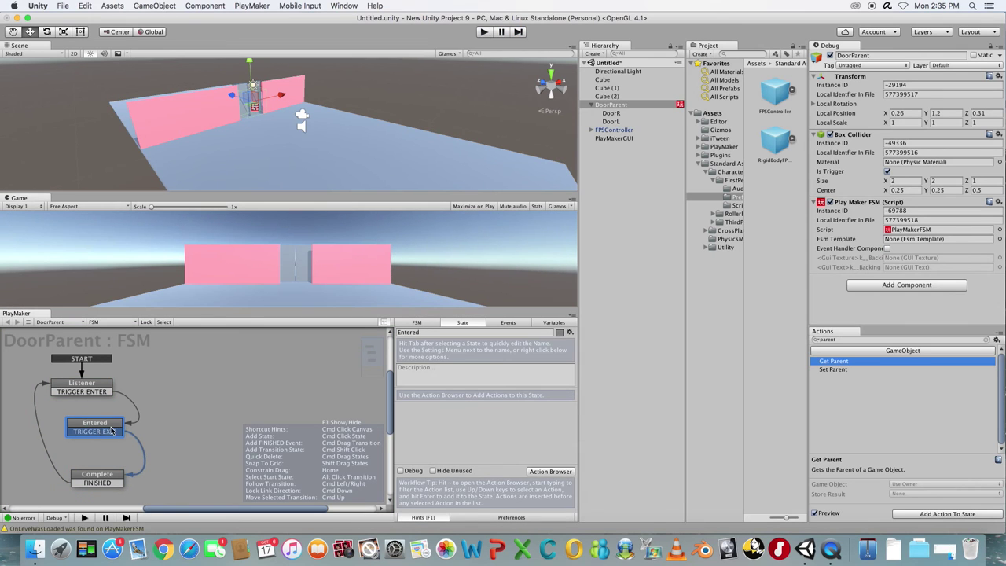
pyautogui.moveTo(836, 338); pyautogui.dragTo(801, 337)
pyautogui.write('play anima')
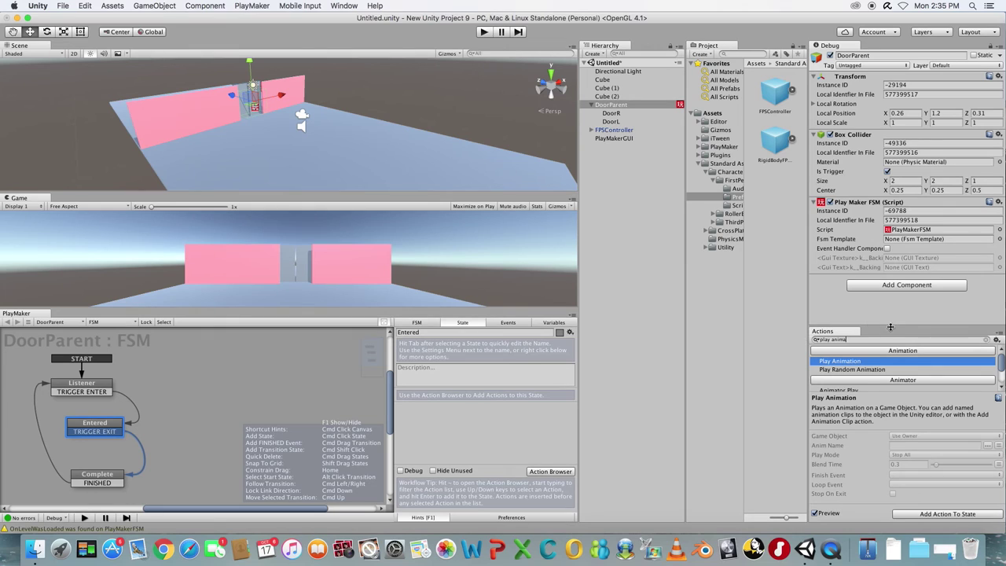
pyautogui.moveTo(890, 327); pyautogui.dragTo(896, 277)
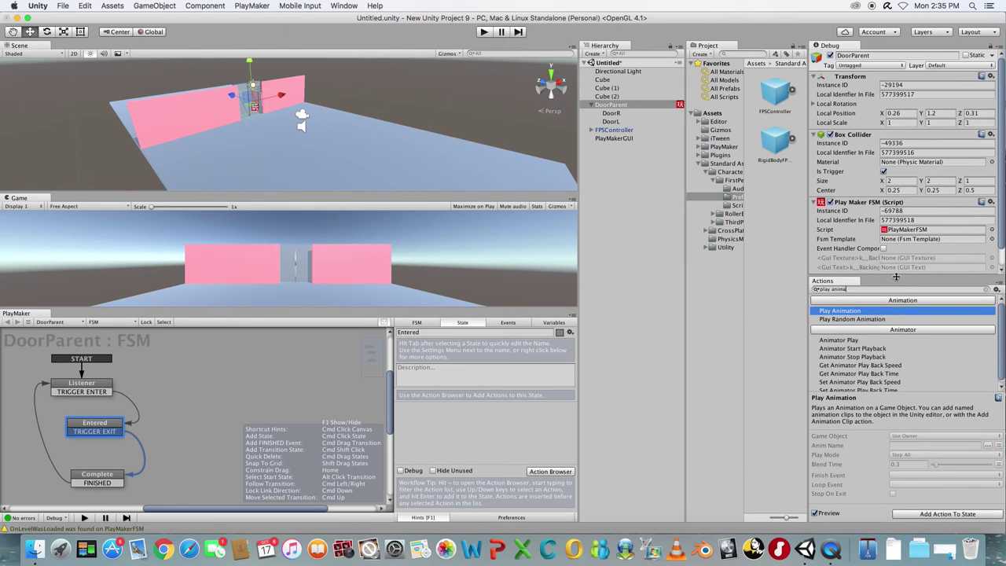
pyautogui.doubleClick(841, 311)
pyautogui.moveTo(523, 308); pyautogui.dragTo(530, 255)
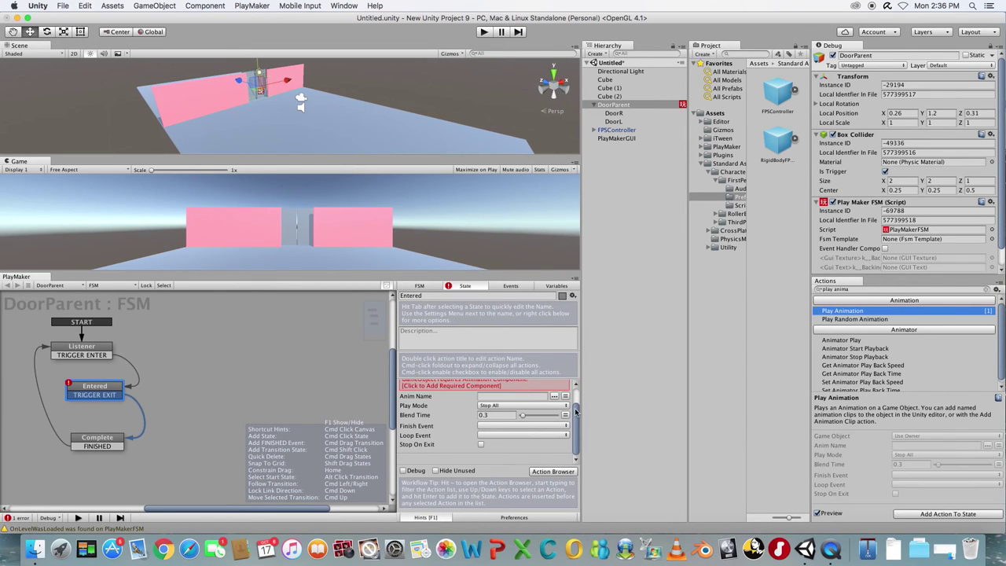
pyautogui.moveTo(574, 408); pyautogui.dragTo(576, 391)
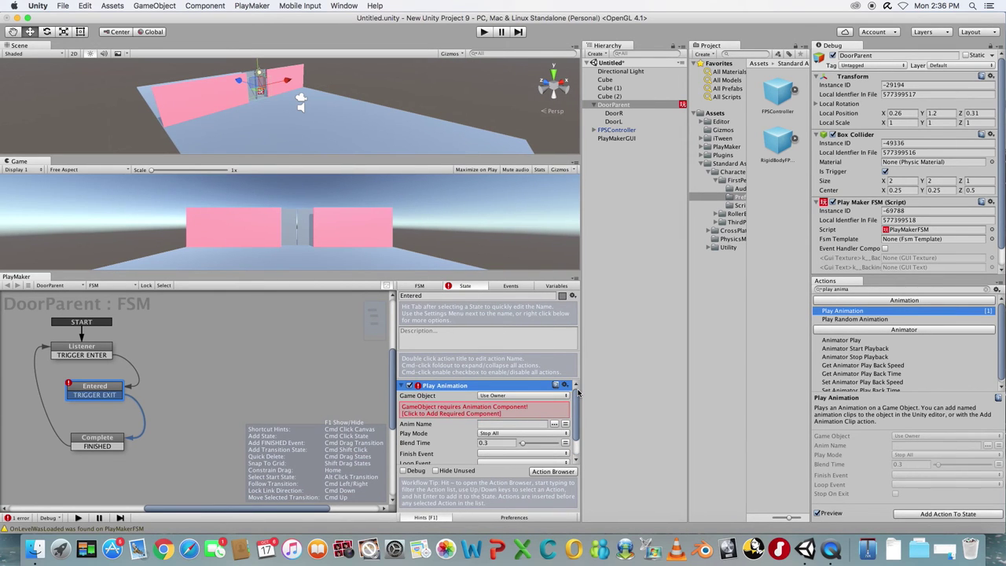
pyautogui.click(485, 411)
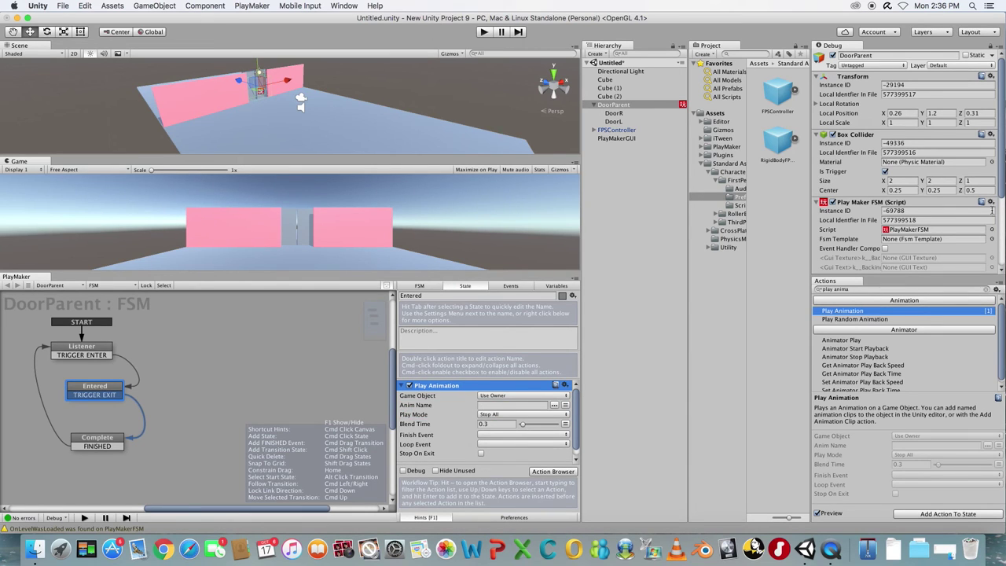
# Step: Assign the DoorIdle clip as the default animation of DoorParent's Animation component
pyautogui.scroll(-5, 1002, 191)
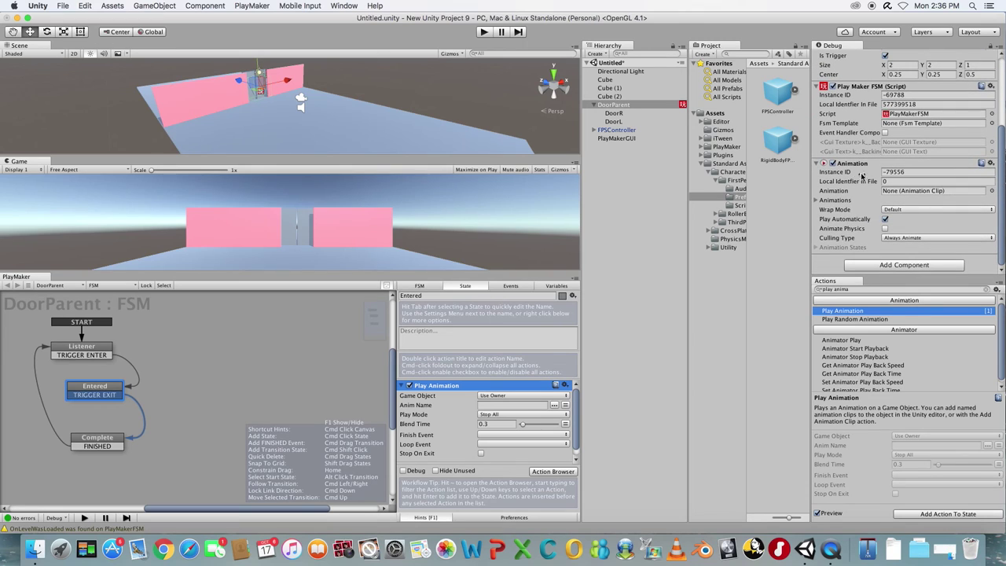
pyautogui.click(714, 114)
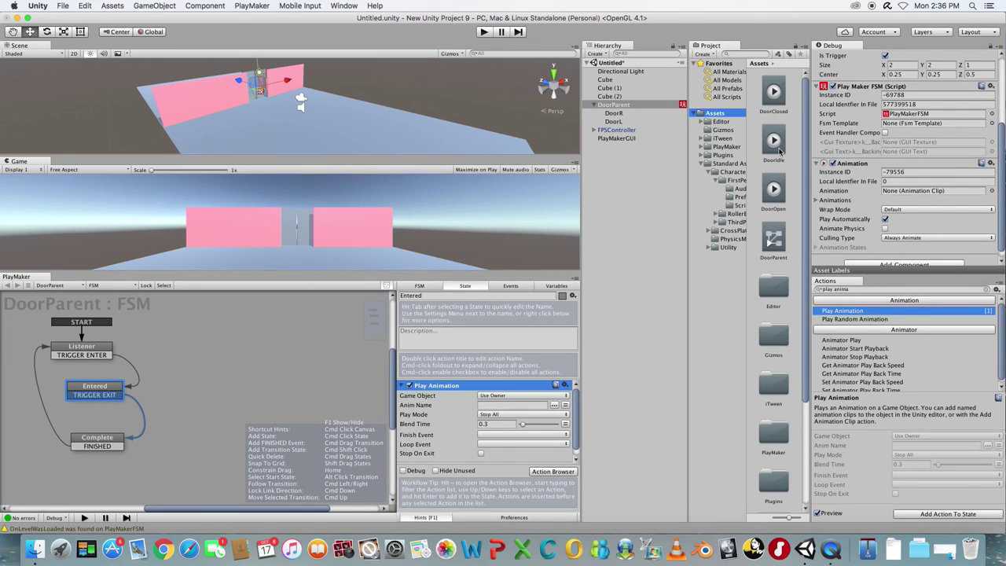
pyautogui.moveTo(778, 149); pyautogui.dragTo(891, 197)
# Step: Set the Animations list size to 3 with DoorOpen as Element 1 and DoorClosed as Element 2, and turn off Play Automatically
pyautogui.click(816, 200)
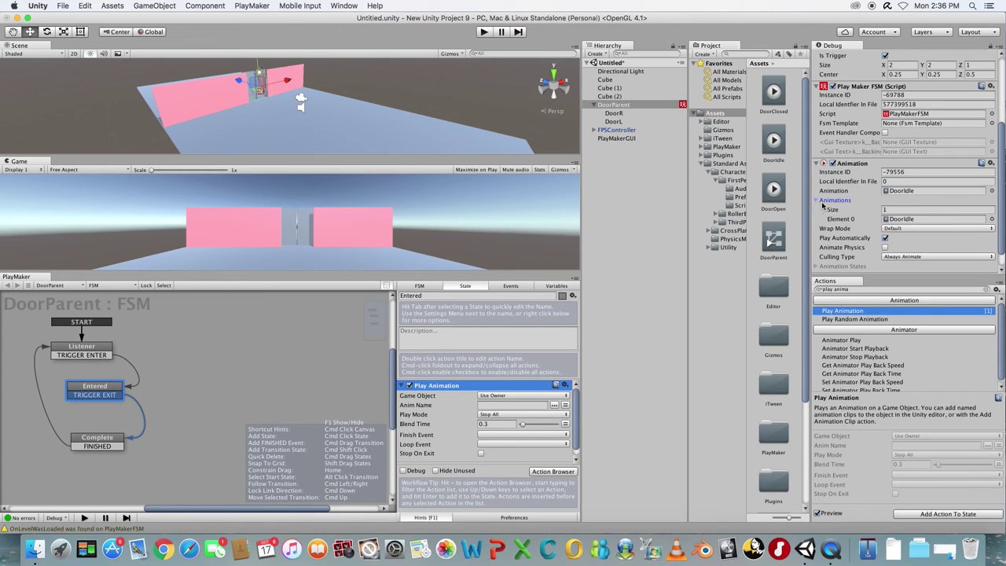
pyautogui.click(883, 209)
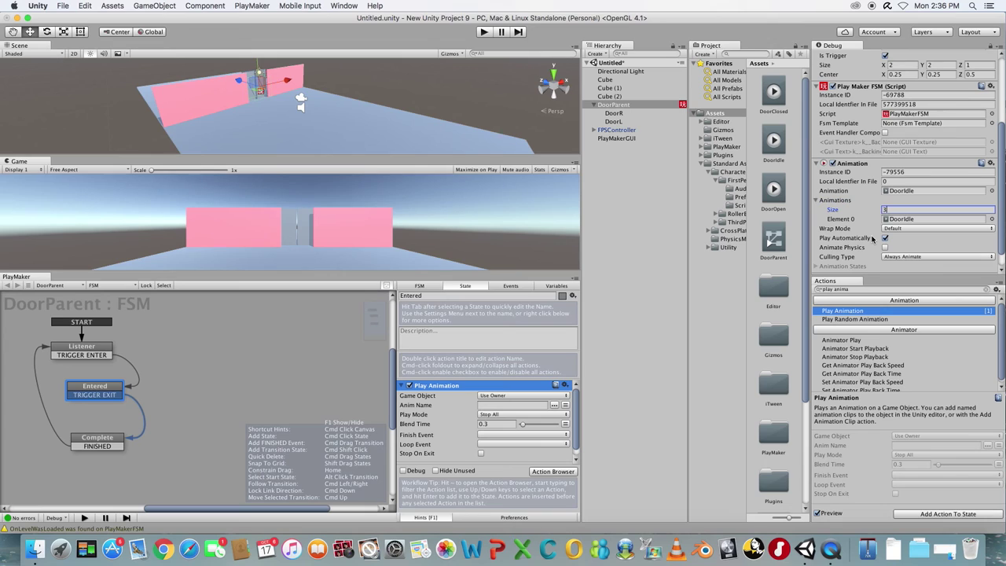
pyautogui.press('Return')
pyautogui.moveTo(774, 189); pyautogui.dragTo(896, 228)
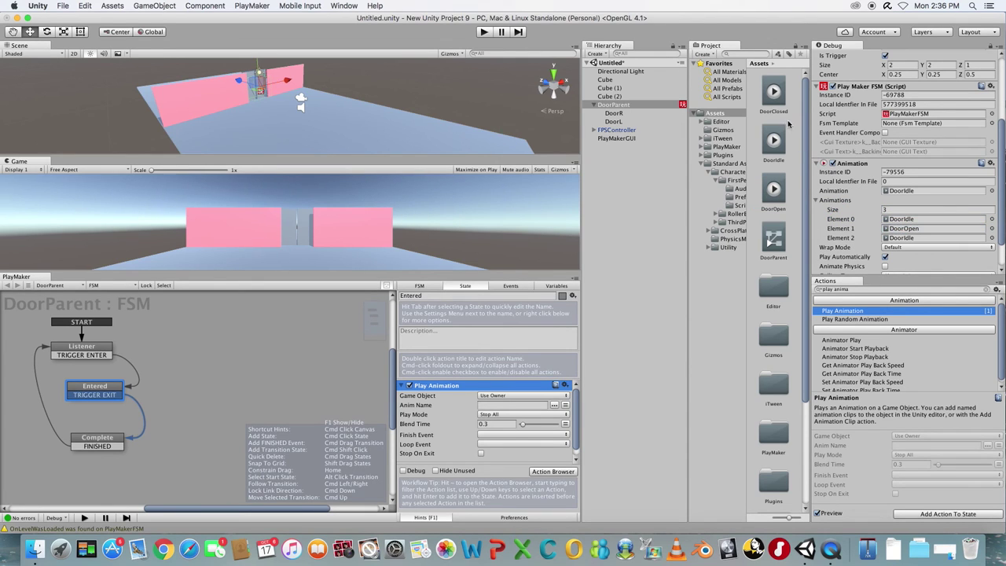
pyautogui.moveTo(785, 103); pyautogui.dragTo(915, 247)
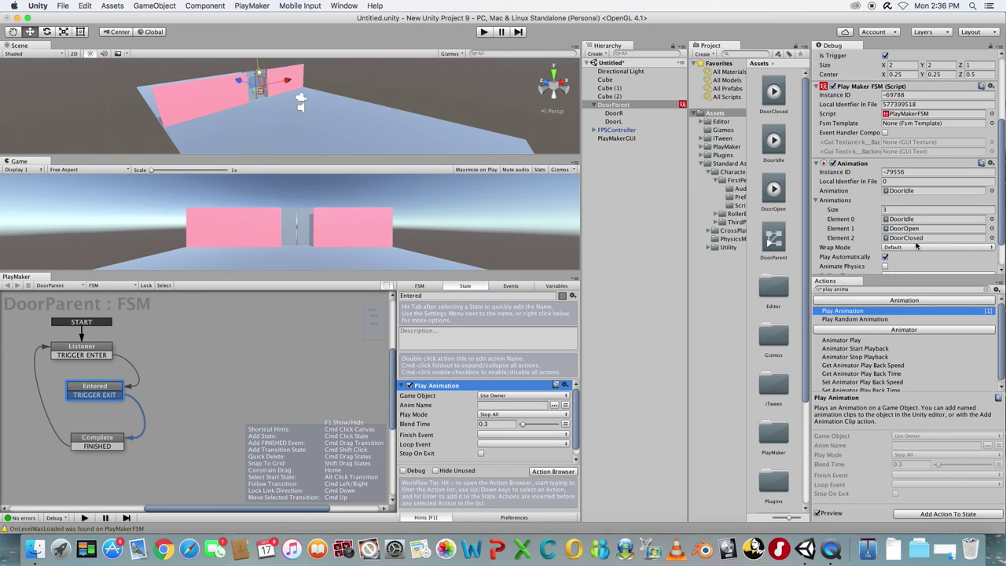
pyautogui.click(885, 257)
# Step: Set the Anim Name of the Entered state's Play Animation action to DoorOpen
pyautogui.click(109, 385)
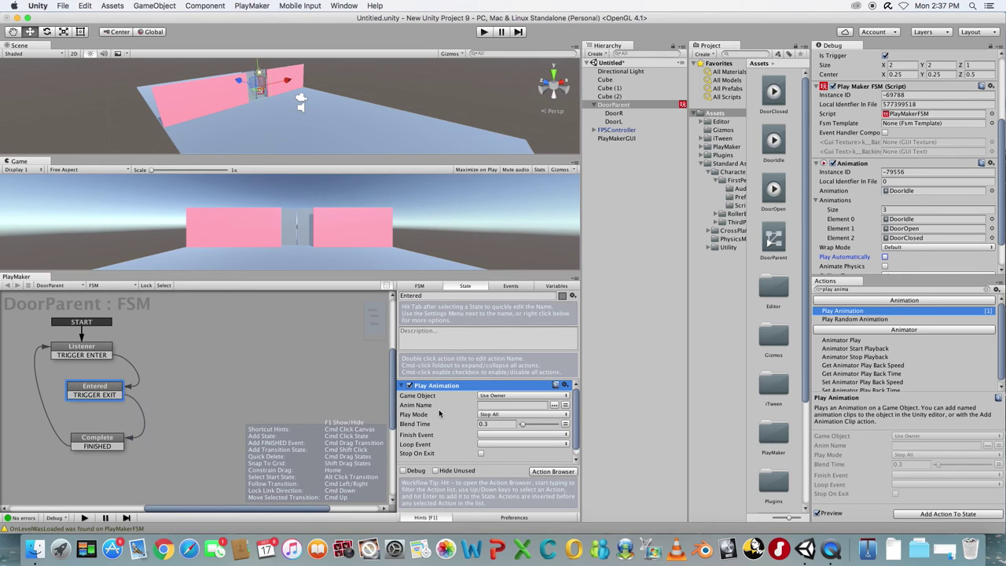
pyautogui.click(554, 406)
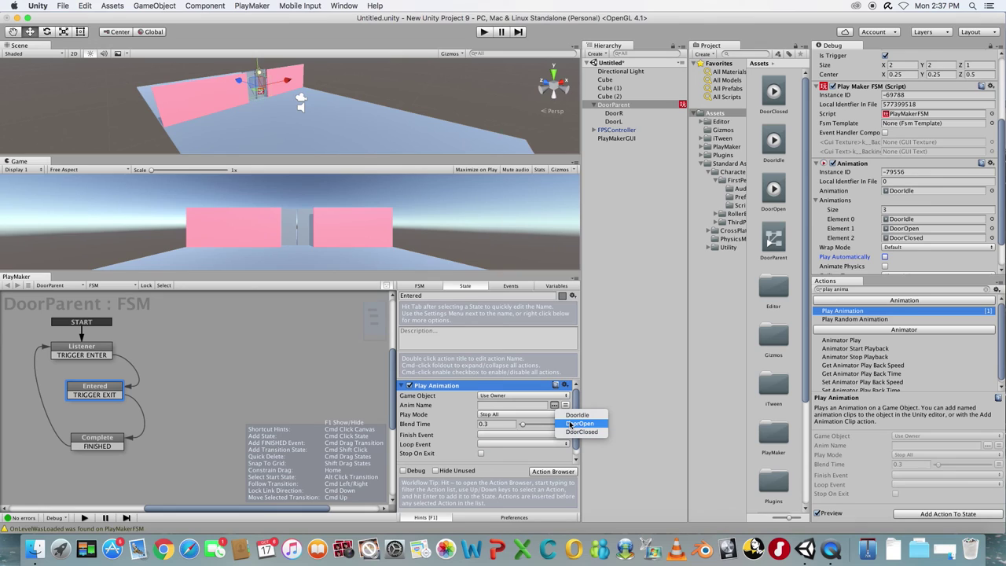
pyautogui.click(579, 424)
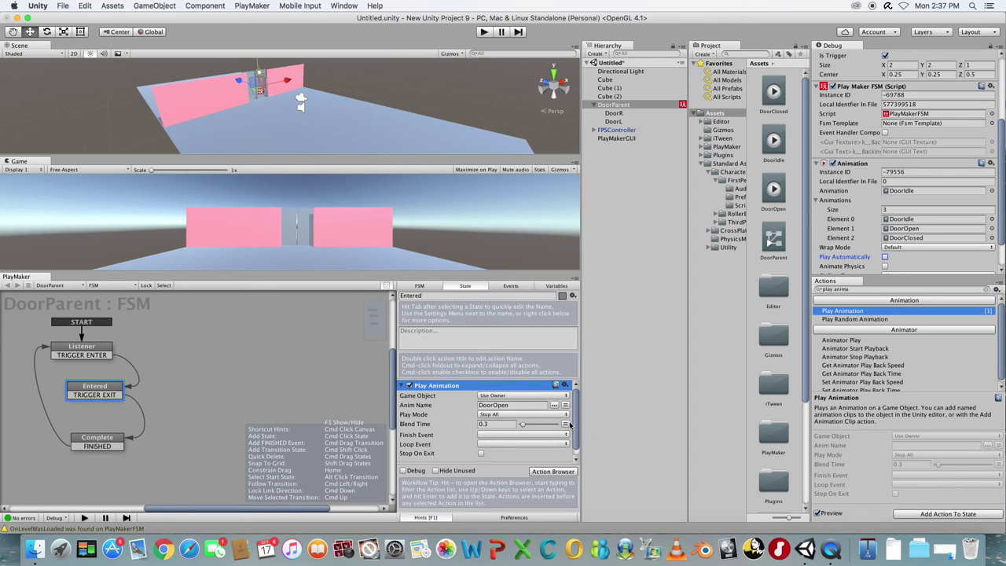
# Step: Add a Play Animation action to the Complete state with DoorClosed as its Anim Name
pyautogui.click(110, 442)
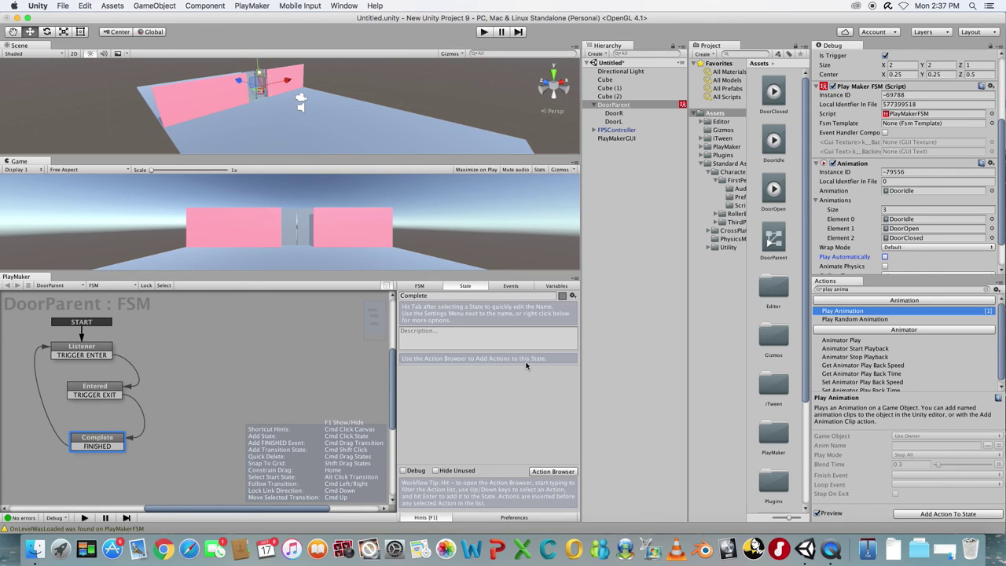
pyautogui.doubleClick(846, 311)
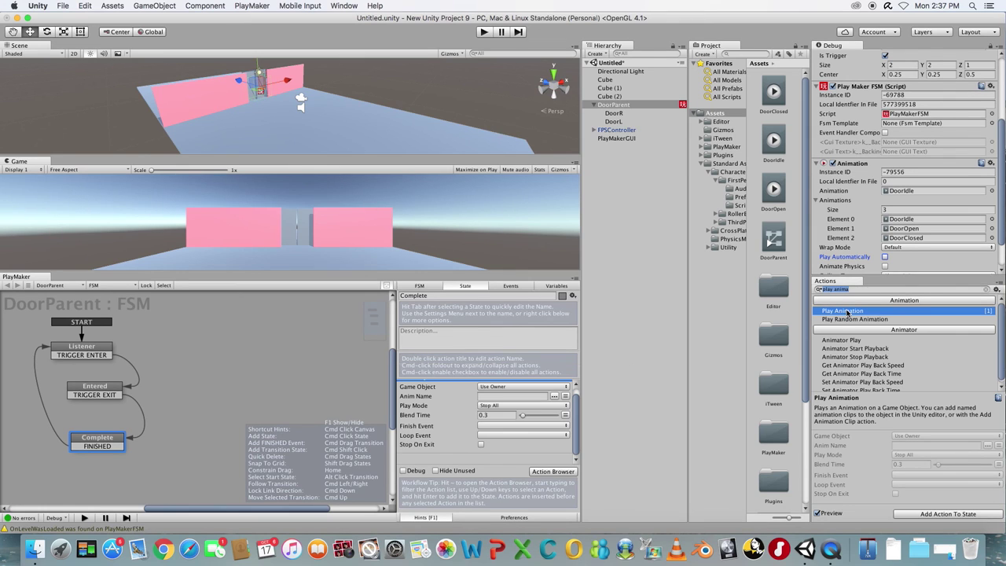
pyautogui.moveTo(574, 404); pyautogui.dragTo(576, 392)
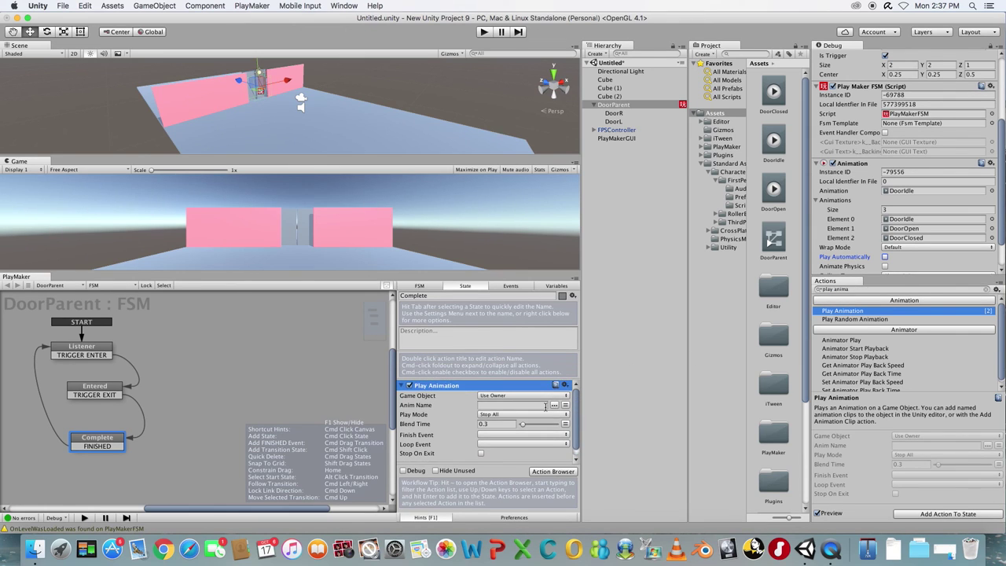
pyautogui.click(555, 407)
pyautogui.click(571, 434)
# Step: Play-test the sliding doors by repeatedly walking the player up to and away from them, and finally through the doorway
pyautogui.click(483, 32)
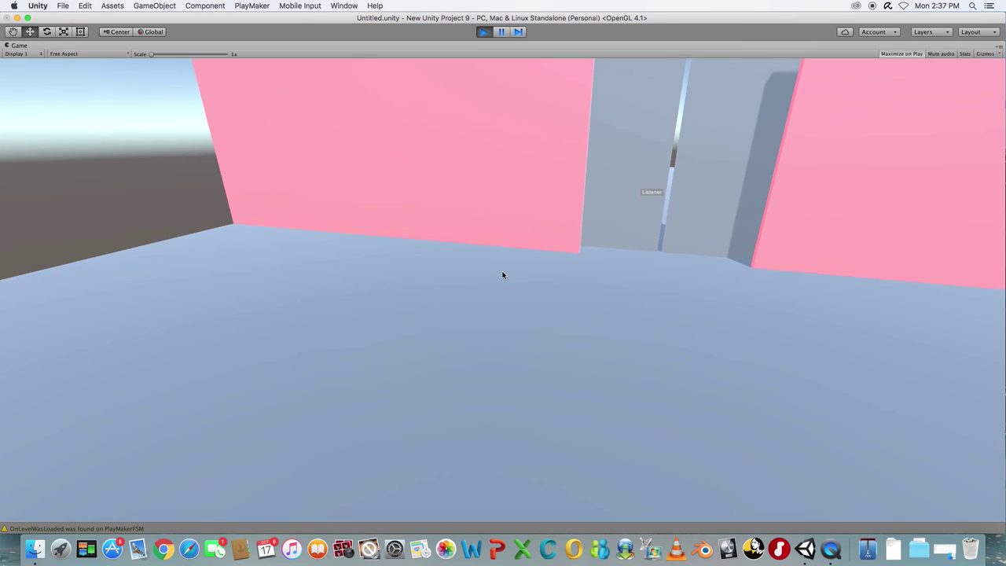
pyautogui.press('d')
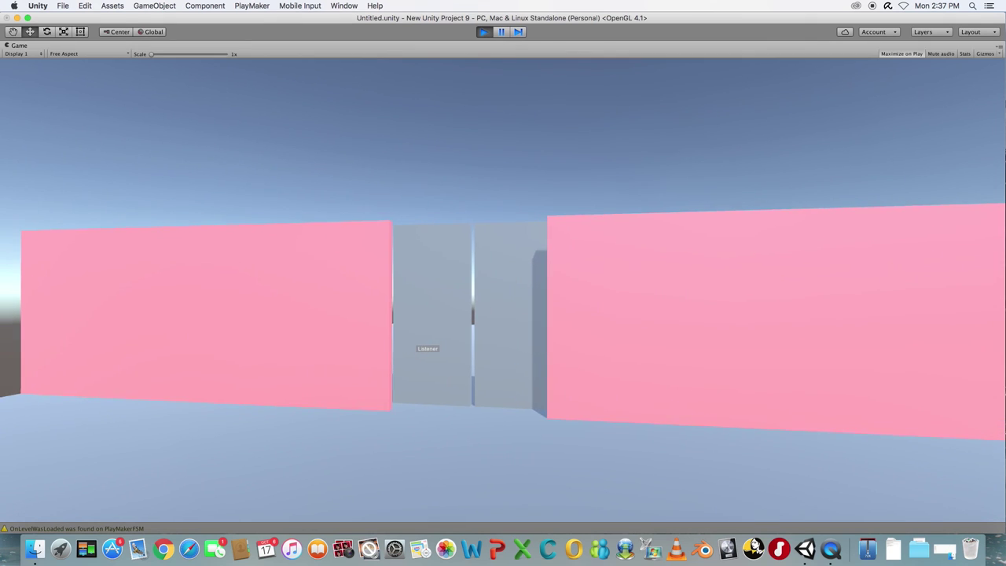
pyautogui.press('w')
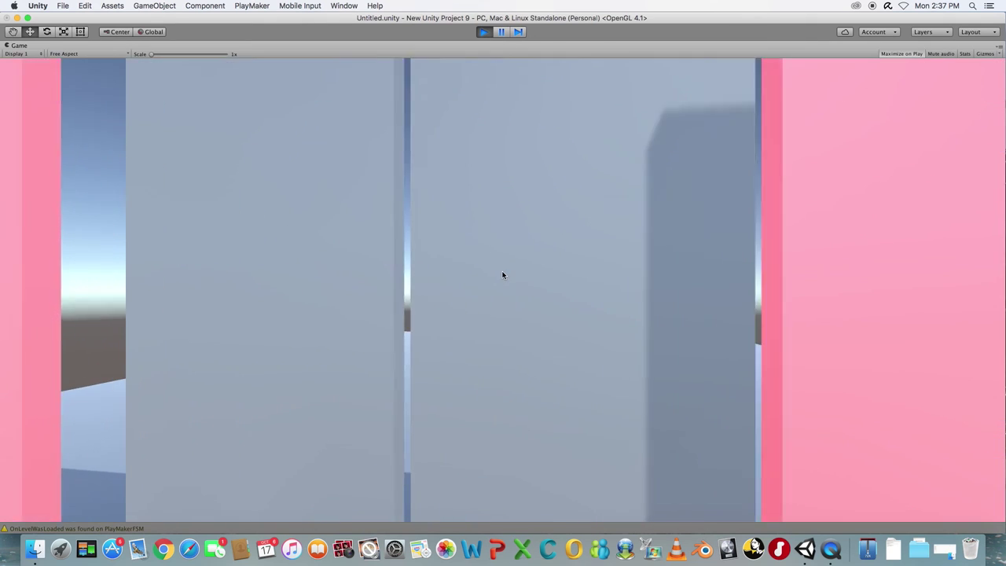
pyautogui.press('s')
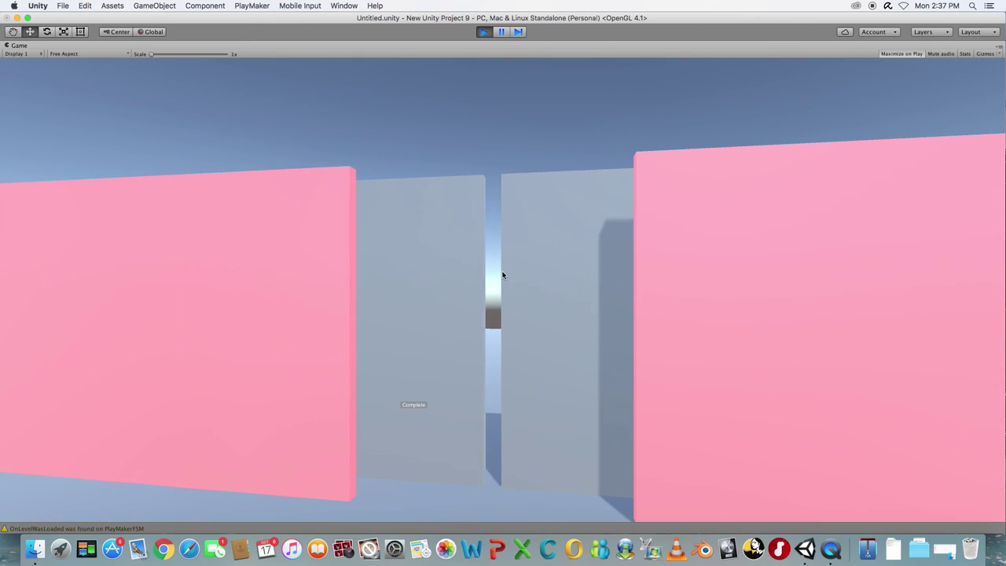
pyautogui.press('w')
pyautogui.press('s')
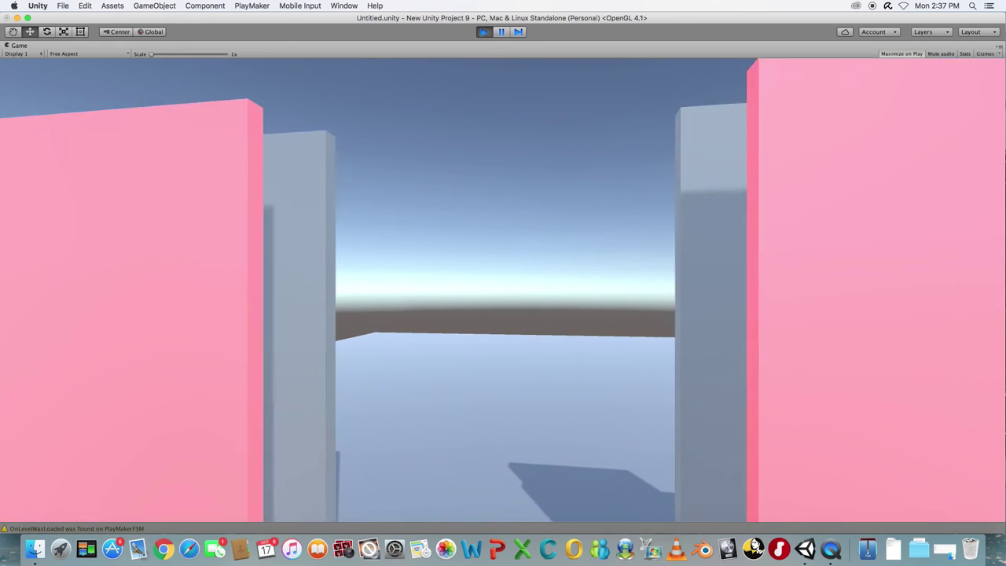
pyautogui.press('w')
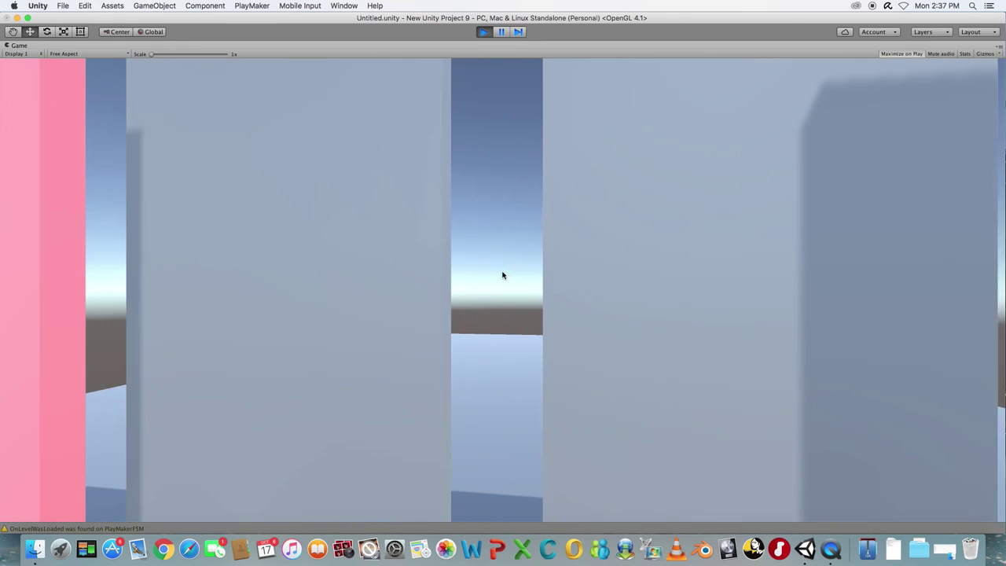
pyautogui.press('s')
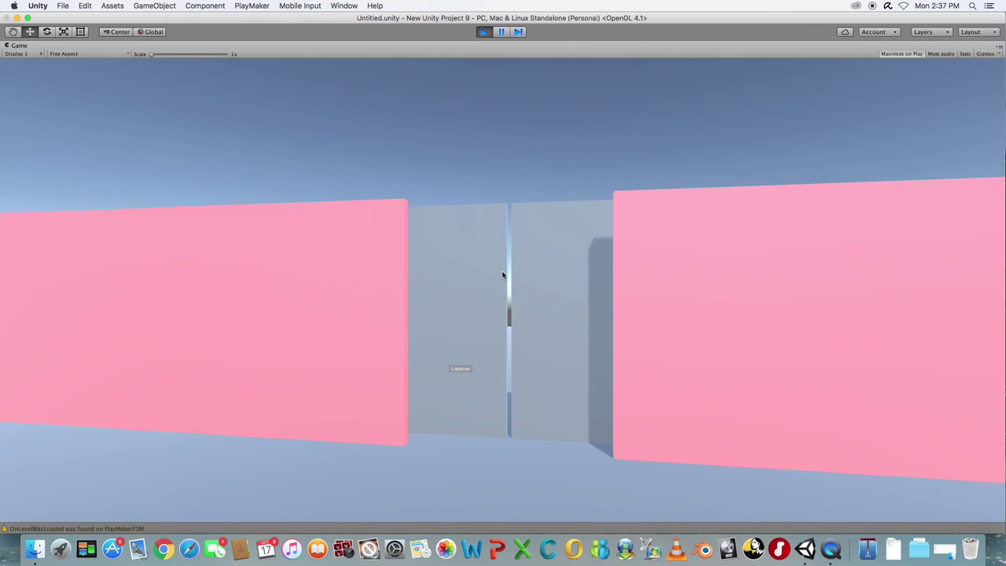
pyautogui.press('w')
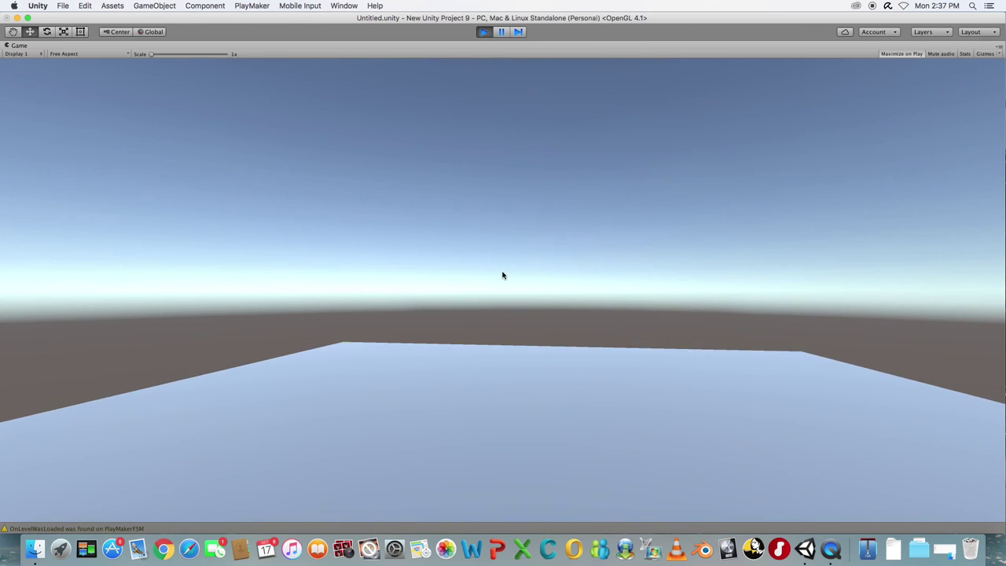